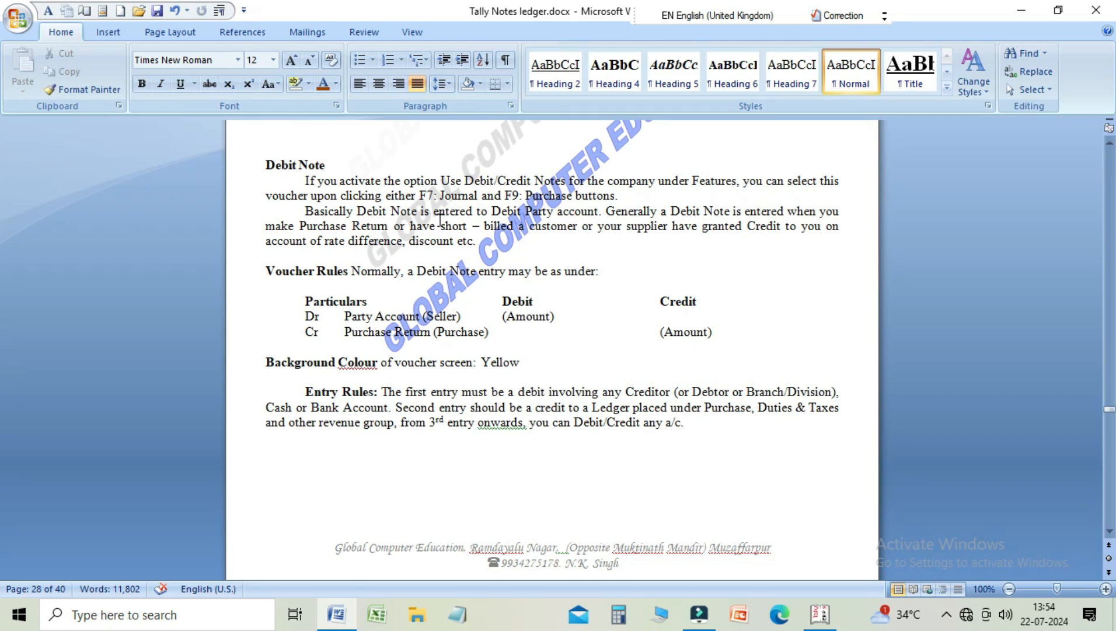
# Switch from the Debit Note section of the Word notes to Tally.ERP 9.
pyautogui.click(434, 206)
pyautogui.click(555, 316)
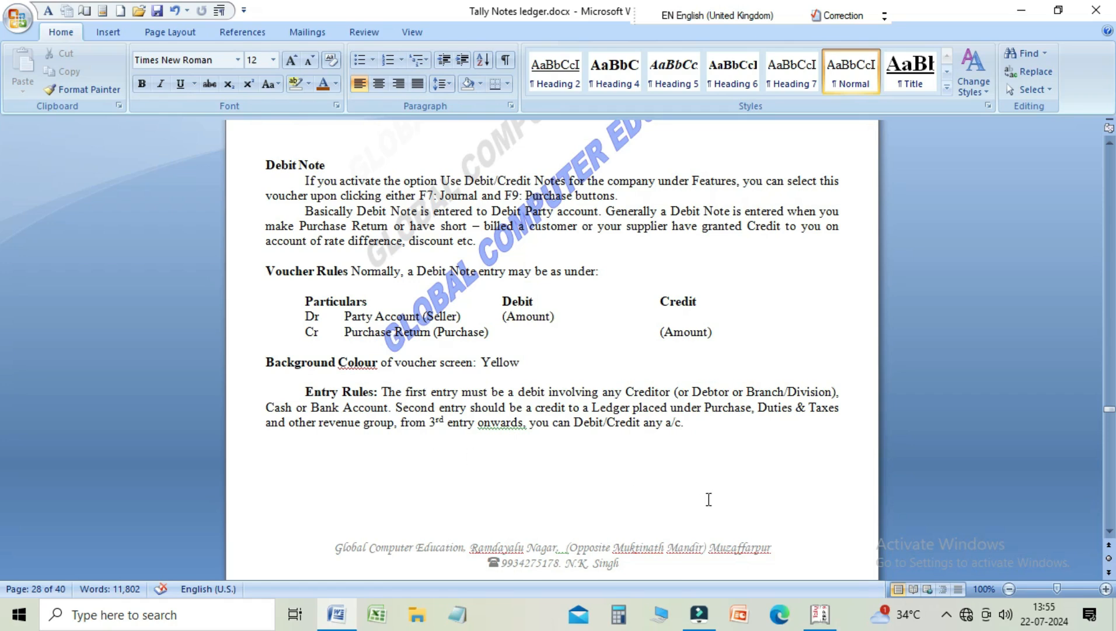
pyautogui.moveTo(820, 620)
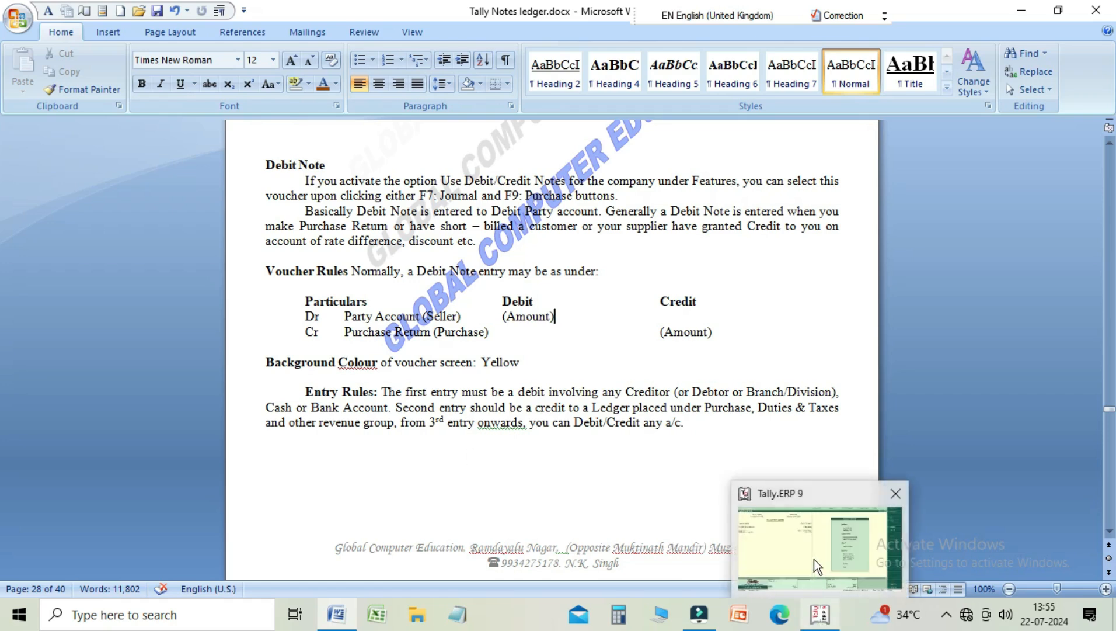
pyautogui.moveTo(814, 558)
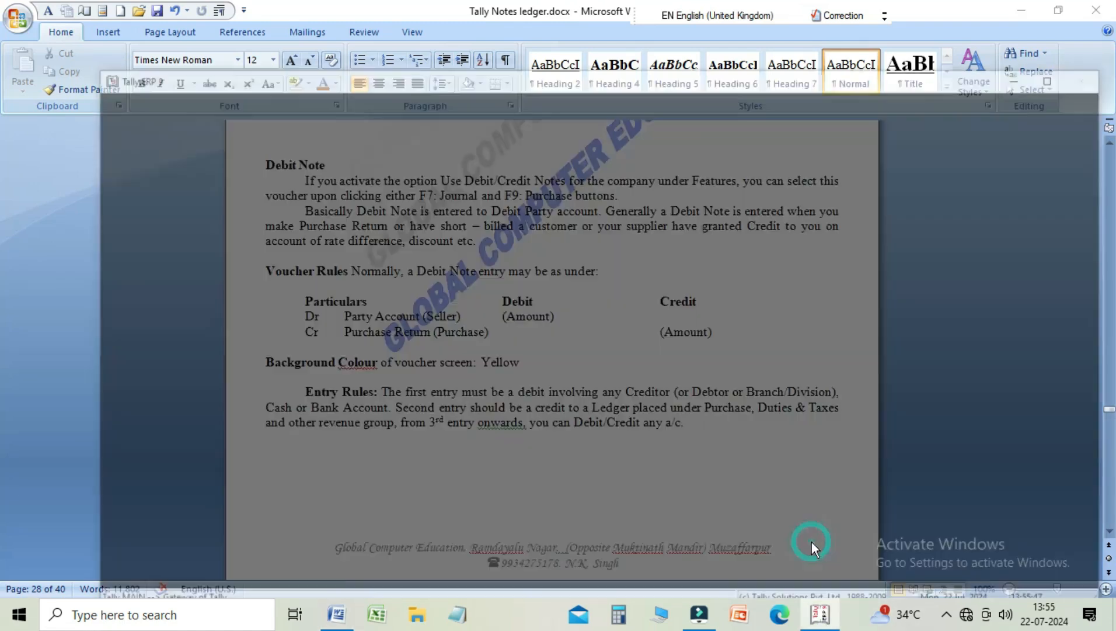
pyautogui.click(812, 542)
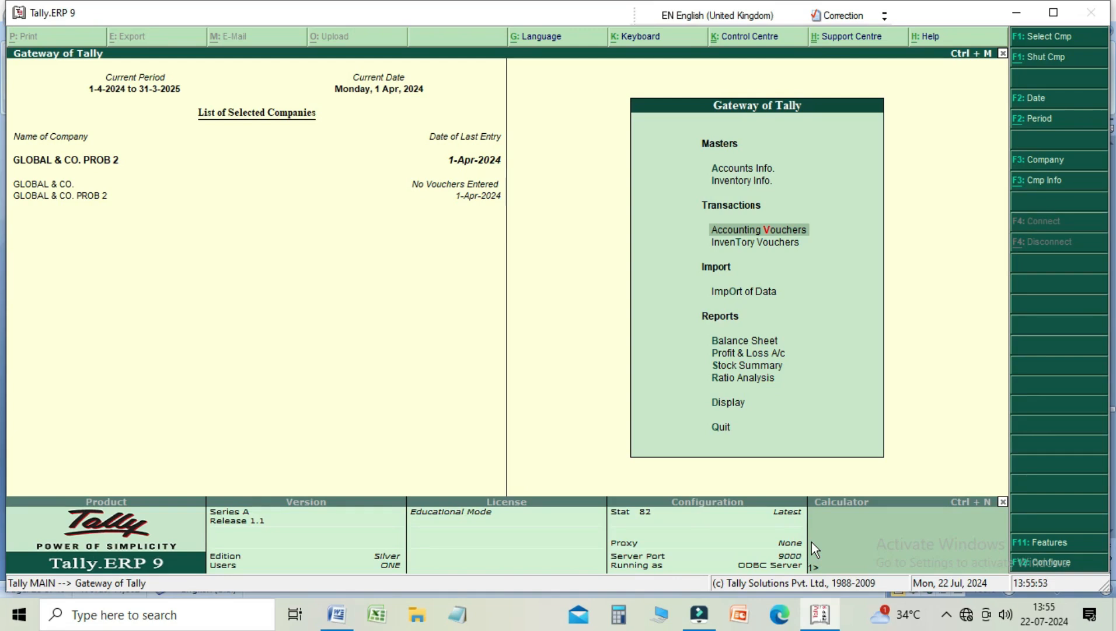
# Start a new single ledger in the accounts masters and name it PURCHASE RETURN A/C, leaving the alias blank.
pyautogui.press('Up')
pyautogui.press('Up')
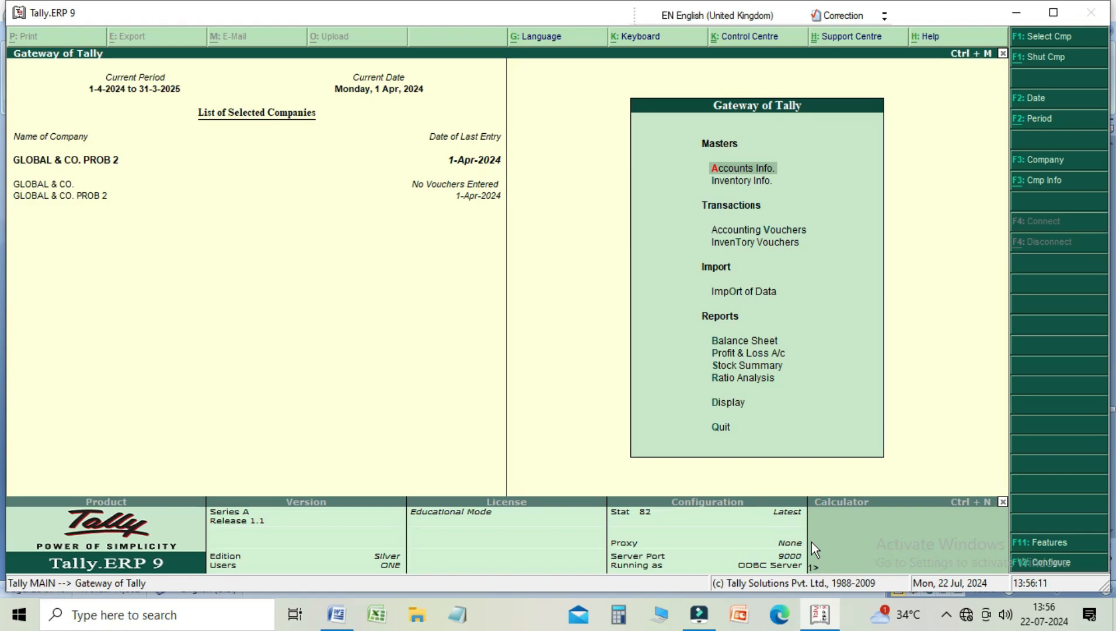
pyautogui.press('Return')
pyautogui.press('Down')
pyautogui.press('Return')
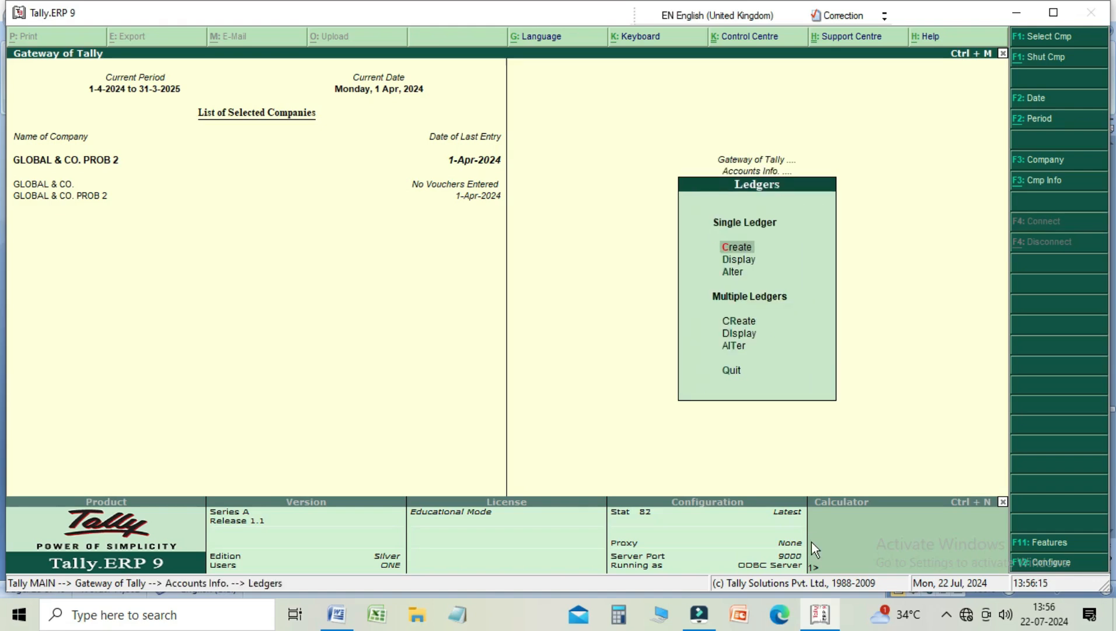
pyautogui.press('Return')
pyautogui.write('P')
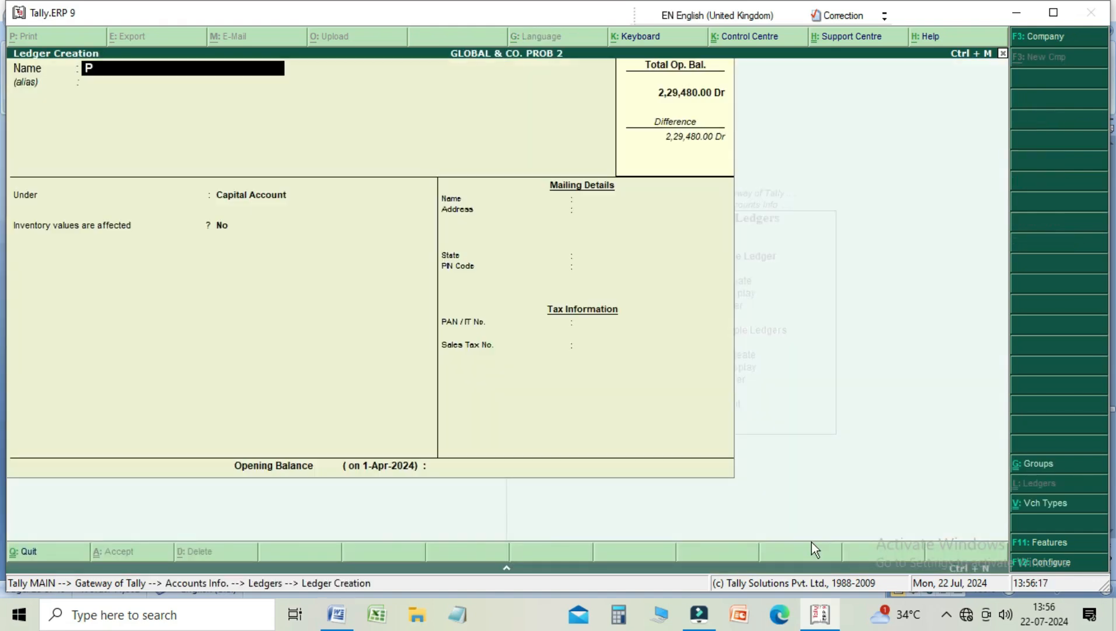
pyautogui.write('URCHASE RE')
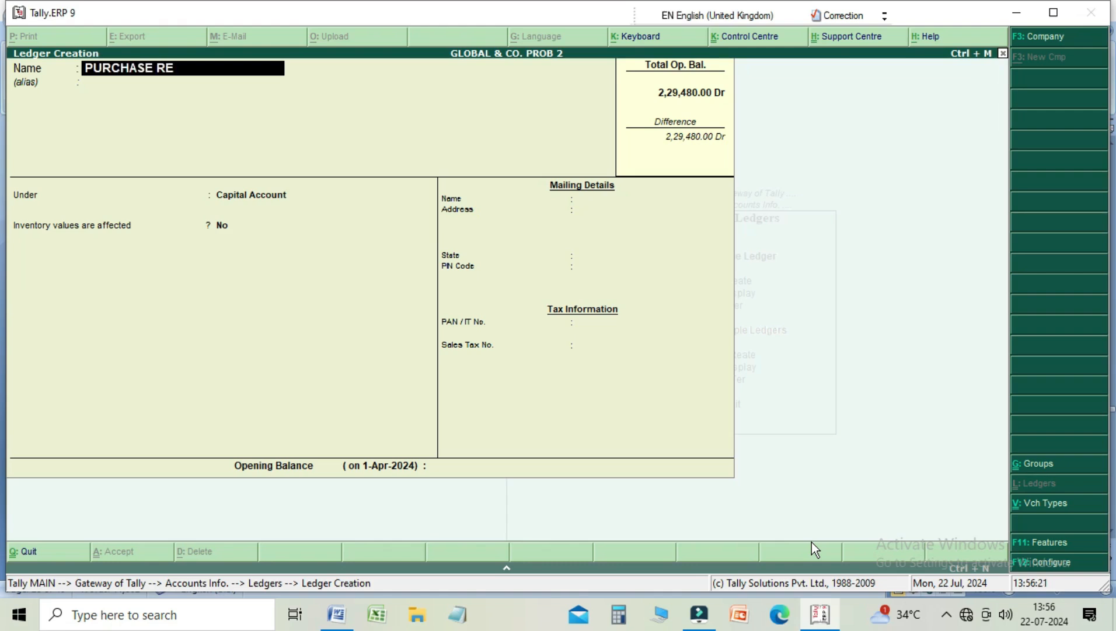
pyautogui.write('TURN A/C')
pyautogui.press('Return')
pyautogui.press('Return')
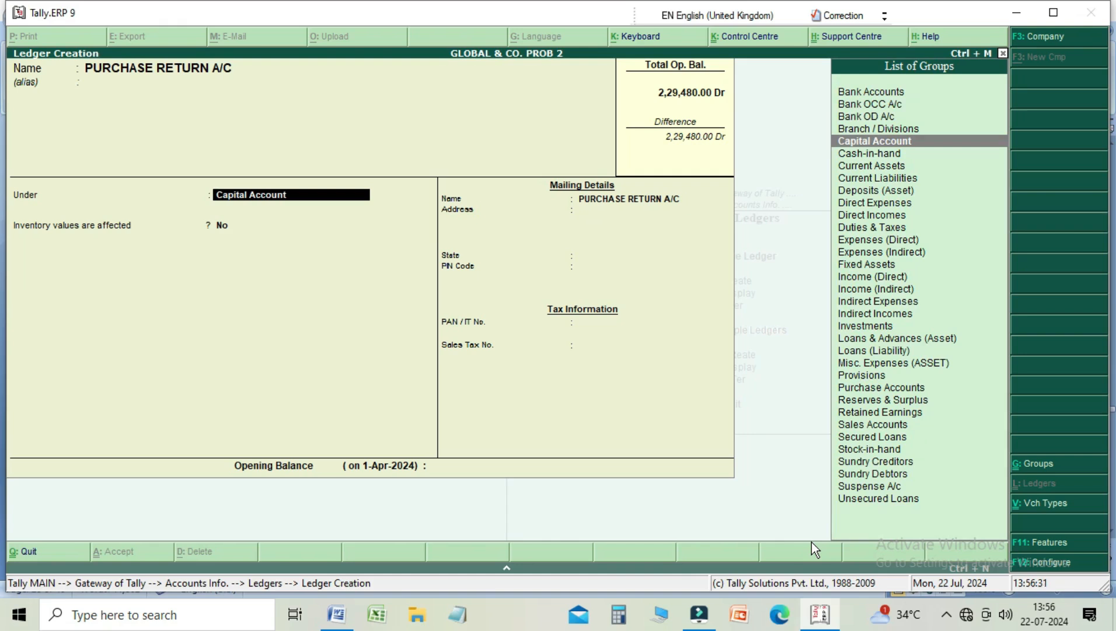
# Place the PURCHASE RETURN A/C ledger under the Purchase Accounts group.
pyautogui.press('Down')
pyautogui.press('Down')
pyautogui.press('Down')
pyautogui.press('Down')
pyautogui.press('Down')
pyautogui.press('Down')
pyautogui.press('Down')
pyautogui.press('Down')
pyautogui.press('Down')
pyautogui.press('Down')
pyautogui.press('Down')
pyautogui.press('Down')
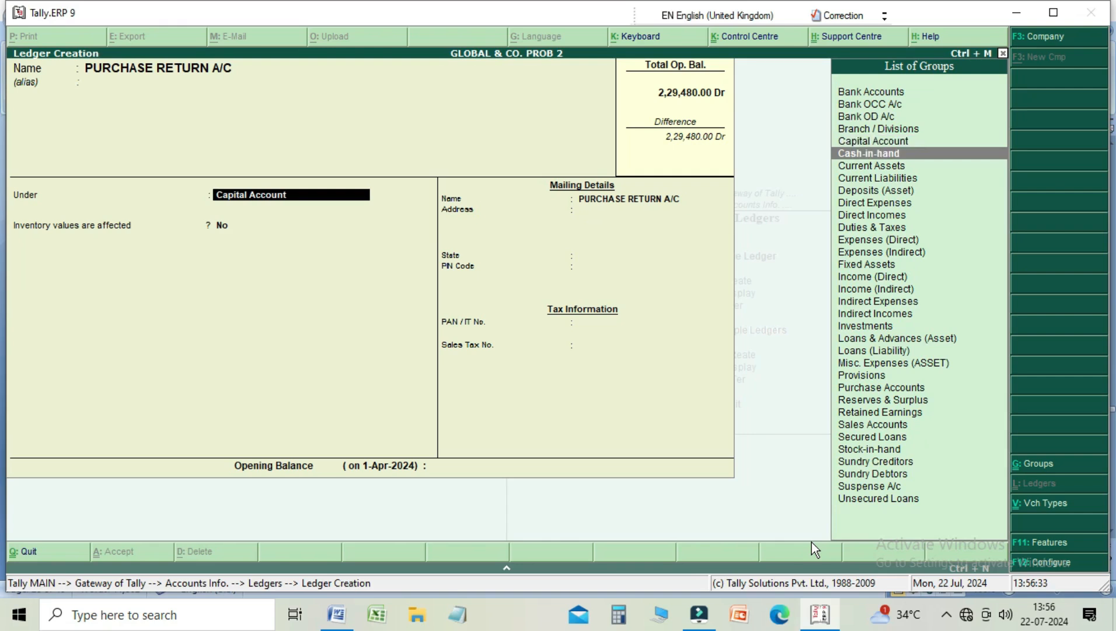
pyautogui.press('Down')
pyautogui.press('Down')
pyautogui.press('Down')
pyautogui.press('Down')
pyautogui.press('Down')
pyautogui.press('Down')
pyautogui.press('Down')
pyautogui.press('Down')
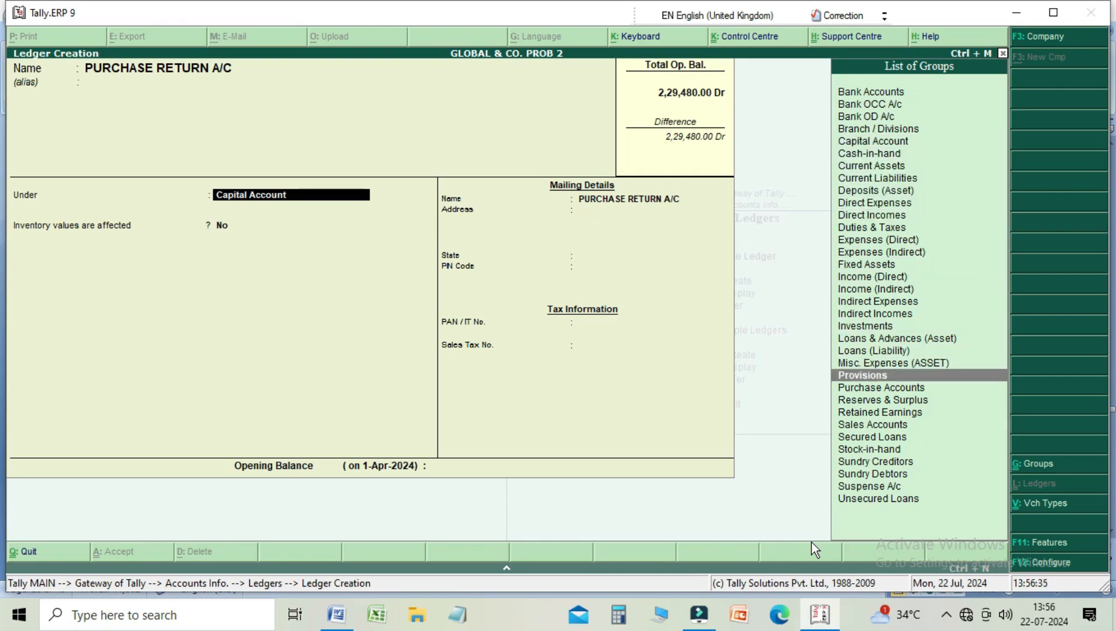
pyautogui.press('Return')
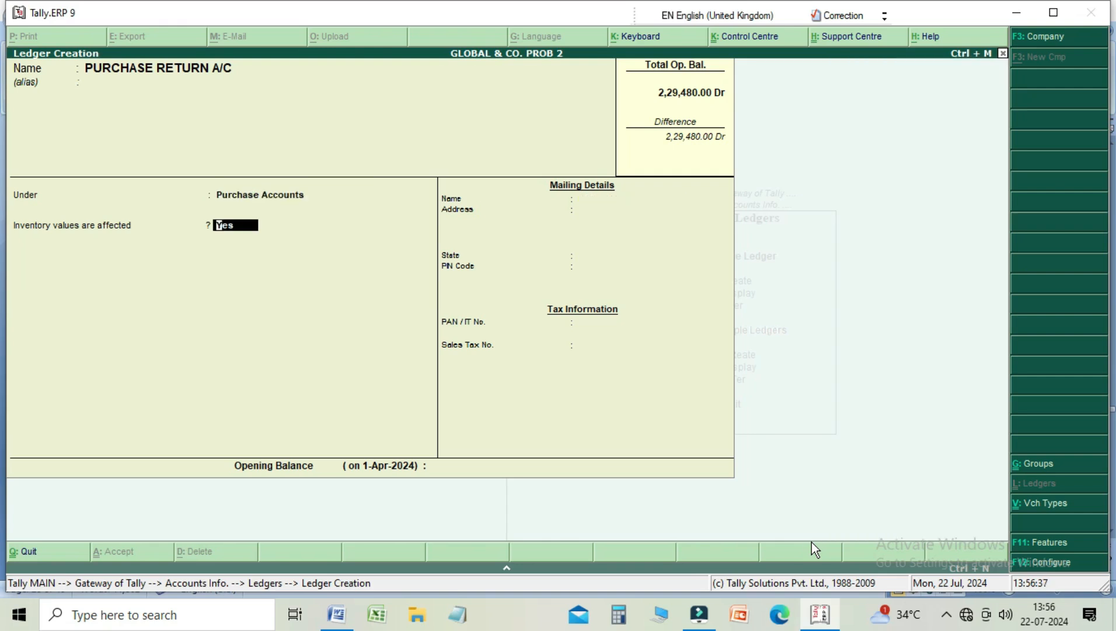
# Accept Yes for inventory values affected, save the ledger without an opening balance and return to the Gateway of Tally.
pyautogui.press('Return')
pyautogui.press('Return')
pyautogui.press('Return')
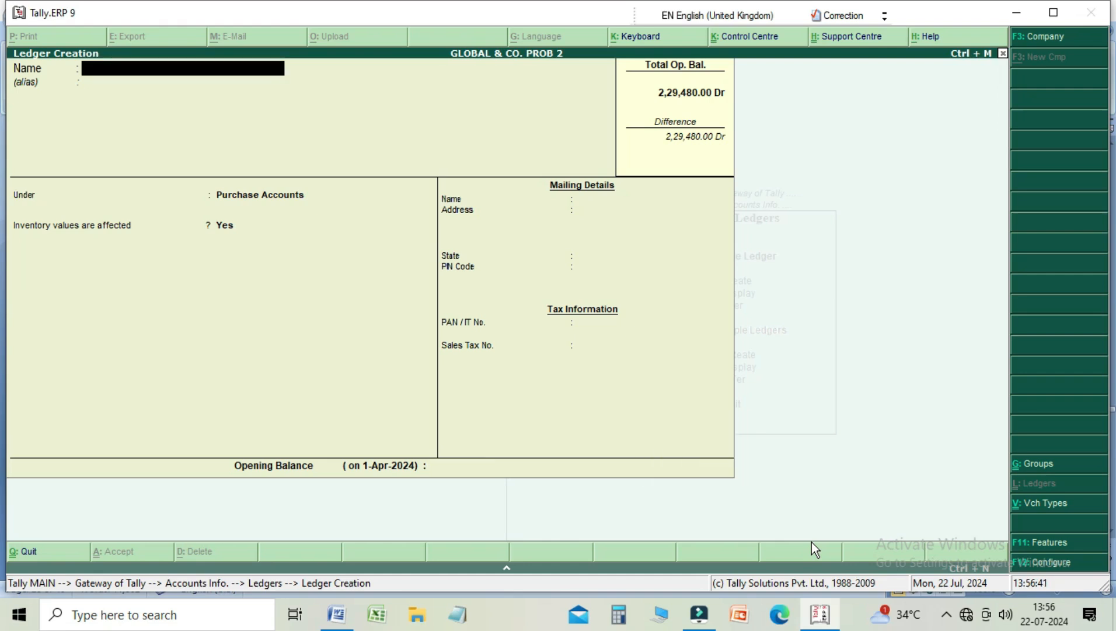
pyautogui.press('Escape')
pyautogui.press('Return')
pyautogui.press('Escape')
pyautogui.press('Escape')
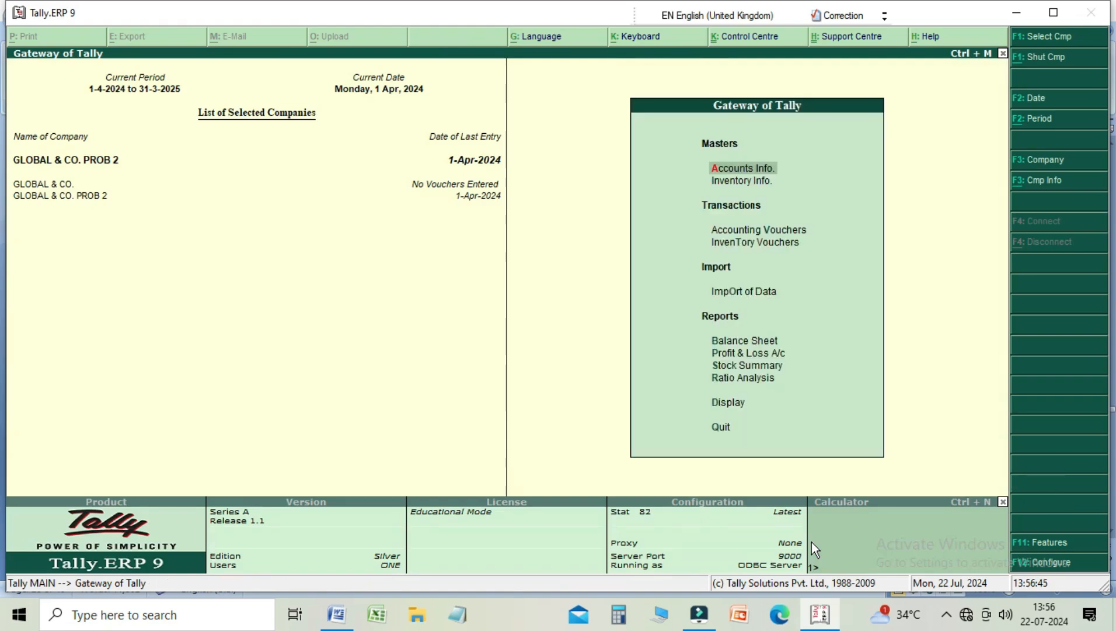
# Start a new accounting voucher and change its type from Payment to Purchase.
pyautogui.press('Down')
pyautogui.press('Down')
pyautogui.press('Return')
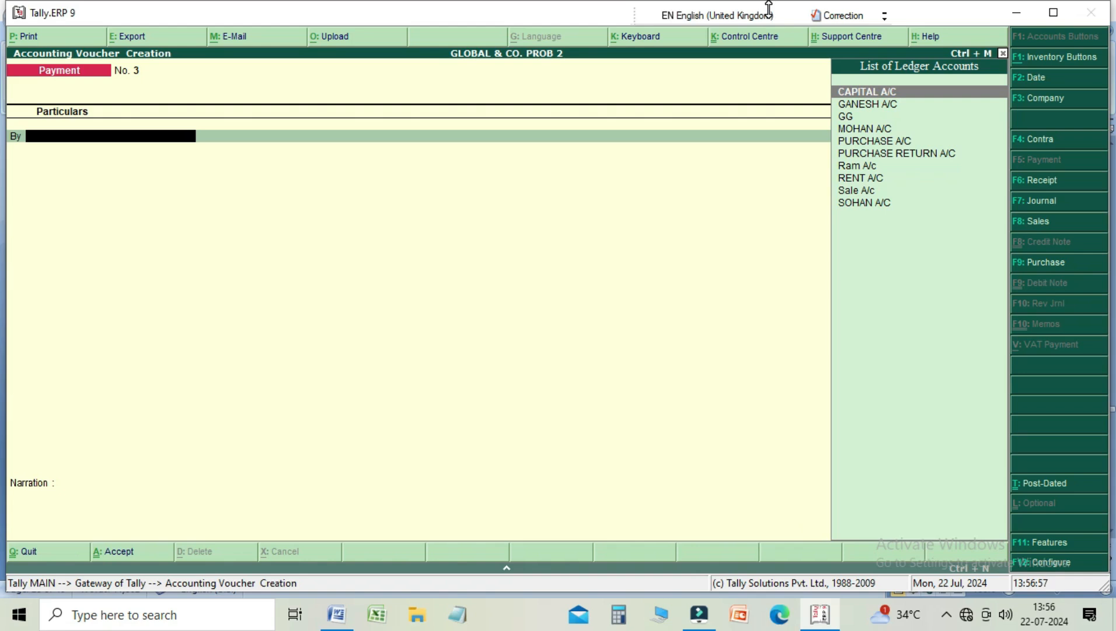
pyautogui.press('Down')
pyautogui.press('Down')
pyautogui.press('Down')
pyautogui.press('Down')
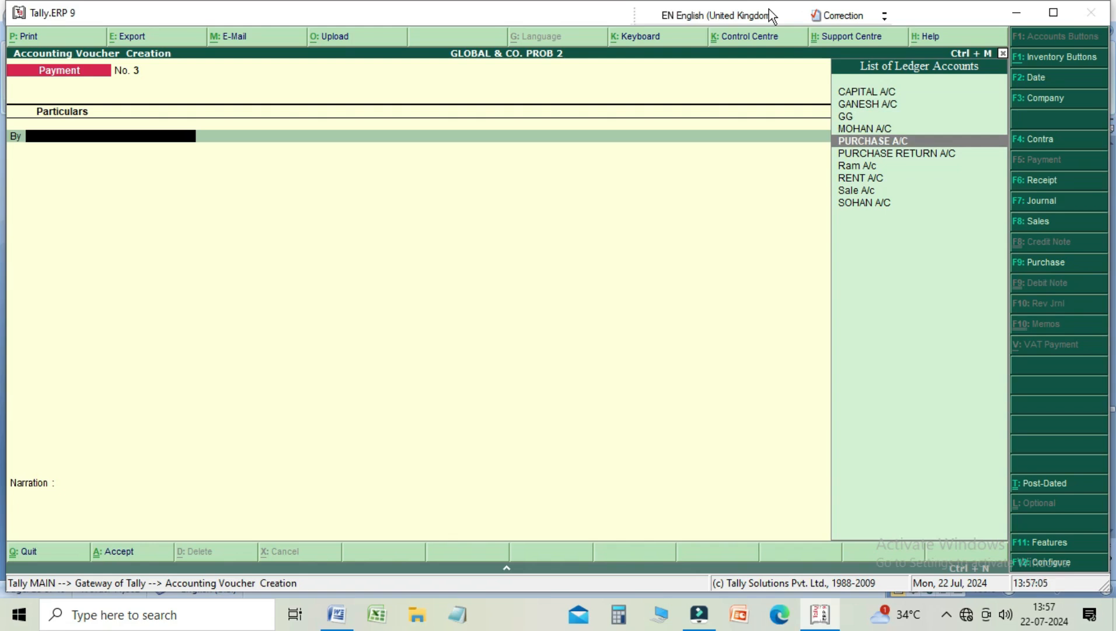
pyautogui.press('F9')
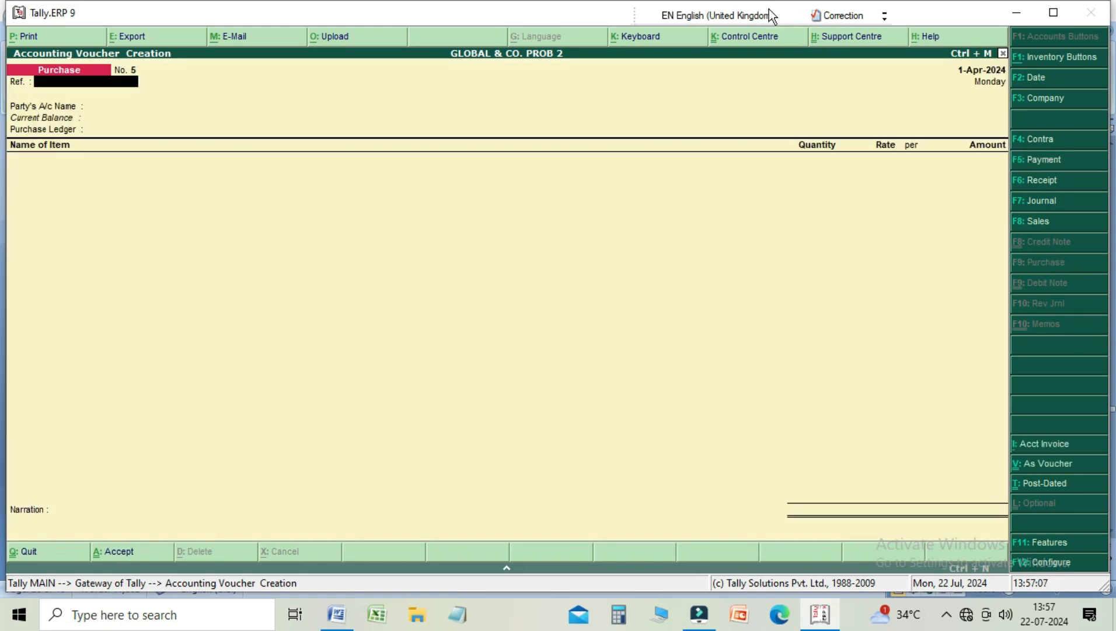
# Leave the reference blank, choose the fifth listed account as the party with default supplier details, and use PURCHASE A/C as the purchase ledger.
pyautogui.press('Return')
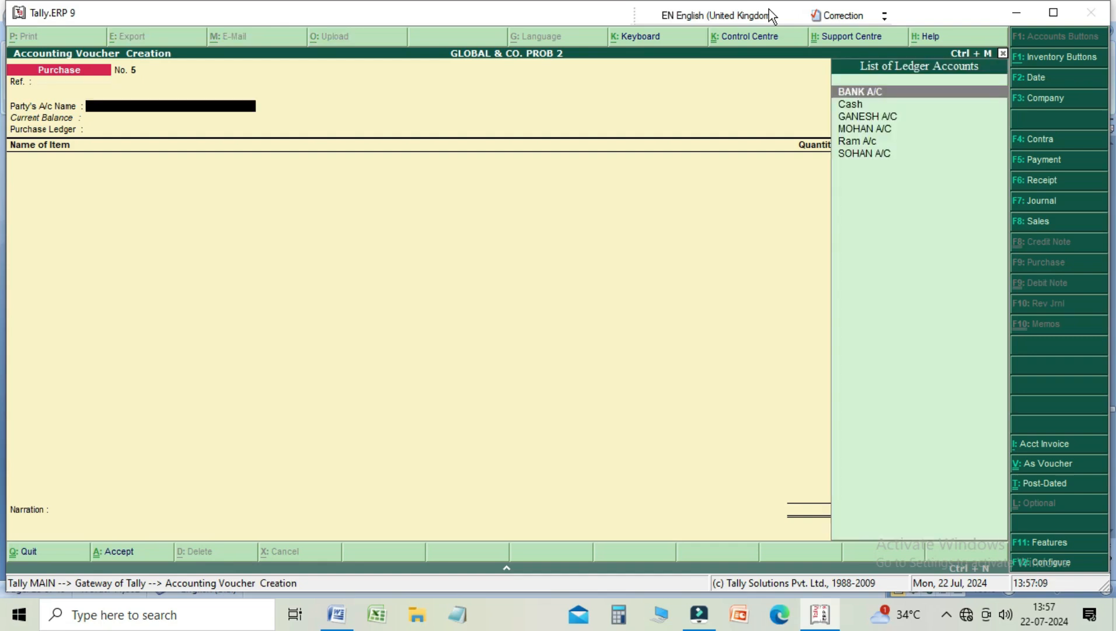
pyautogui.press('Down')
pyautogui.press('Down')
pyautogui.press('Down')
pyautogui.press('Down')
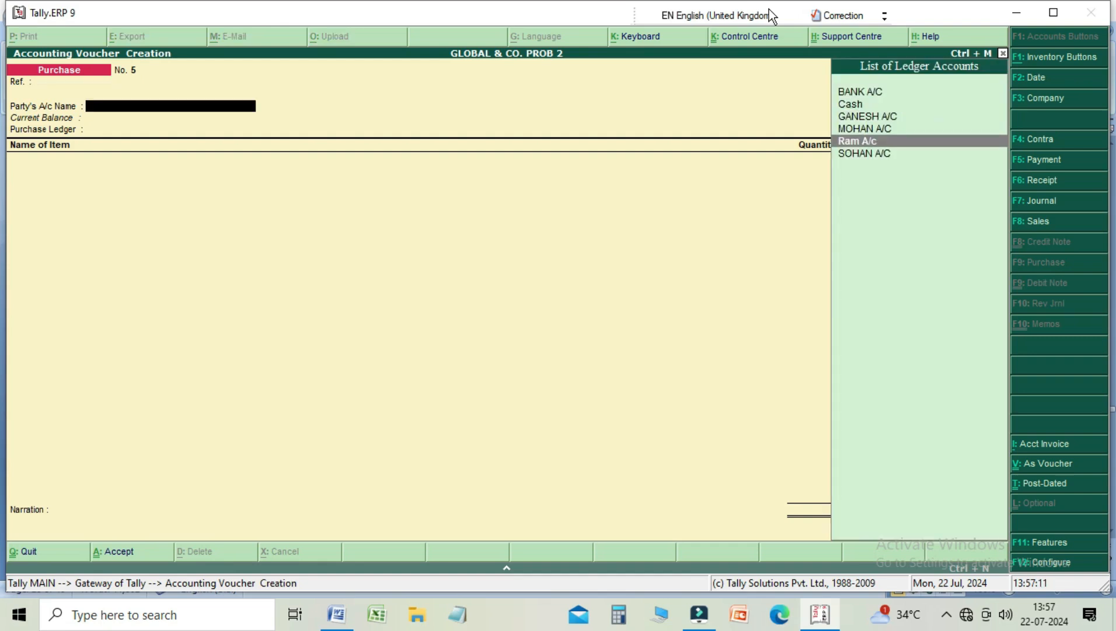
pyautogui.press('Return')
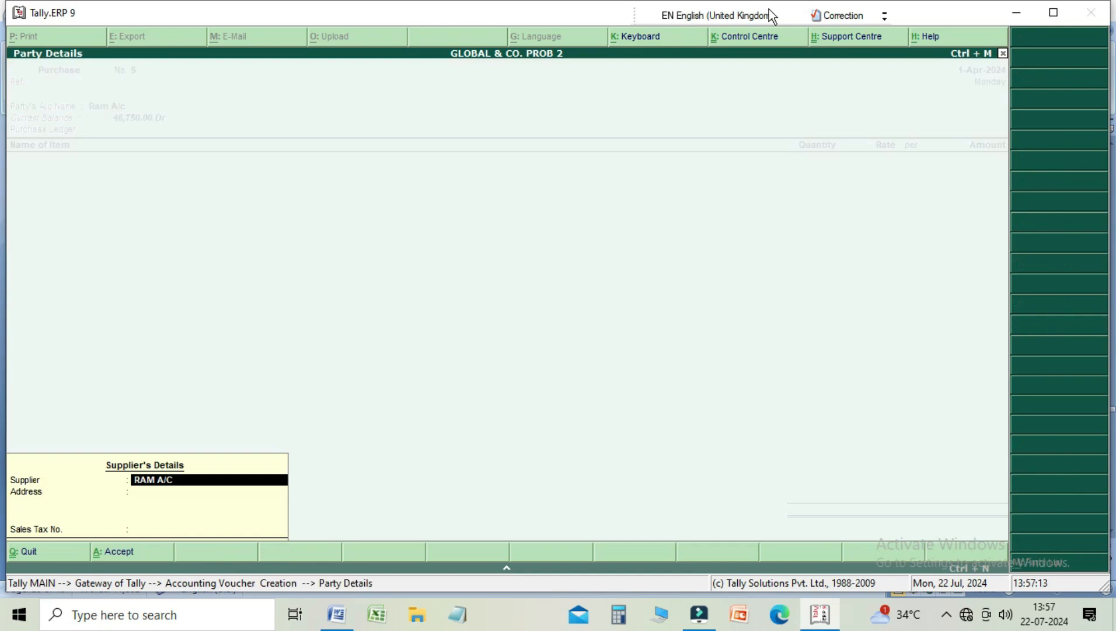
pyautogui.press('Return')
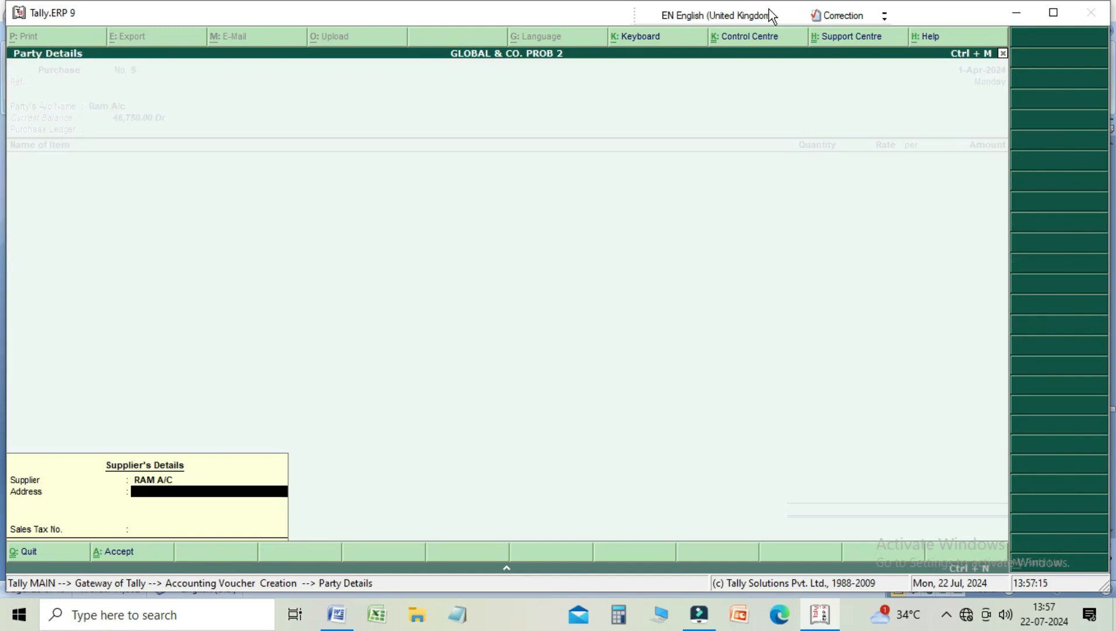
pyautogui.press('Return')
pyautogui.press('Return')
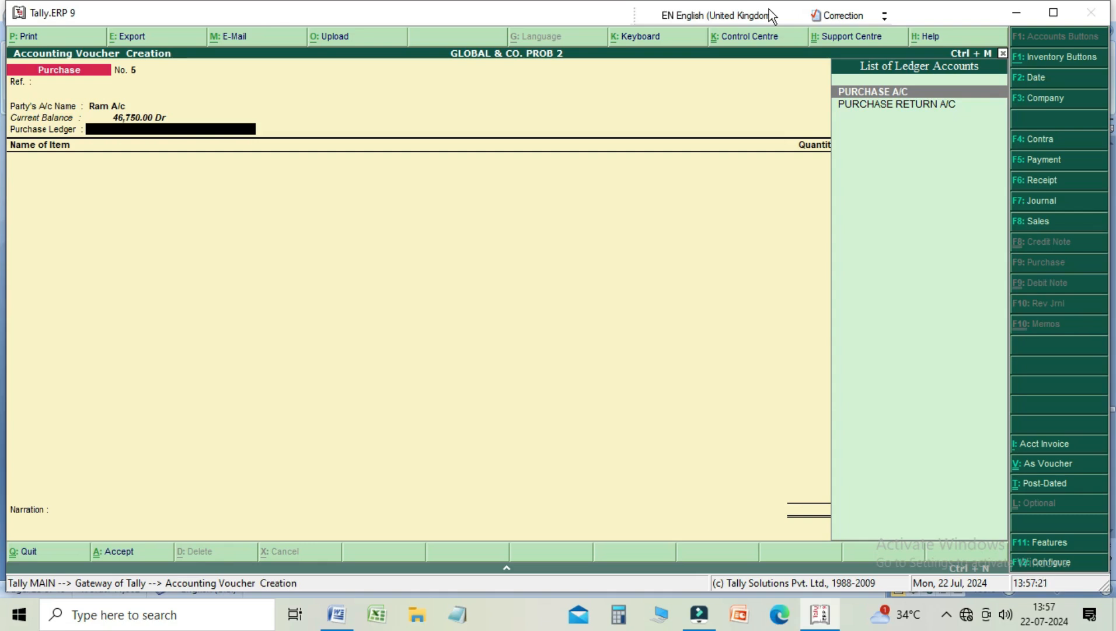
pyautogui.press('Return')
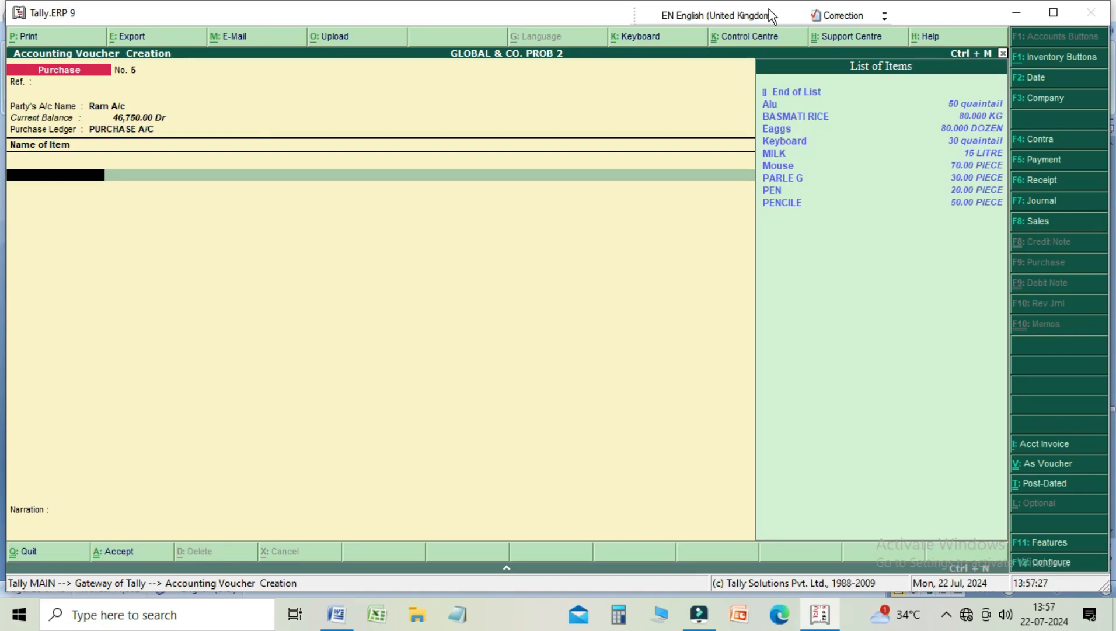
# Add the item PEN to the purchase voucher with a quantity of 80 pieces at a rate of 4.00 per piece.
pyautogui.press('Down')
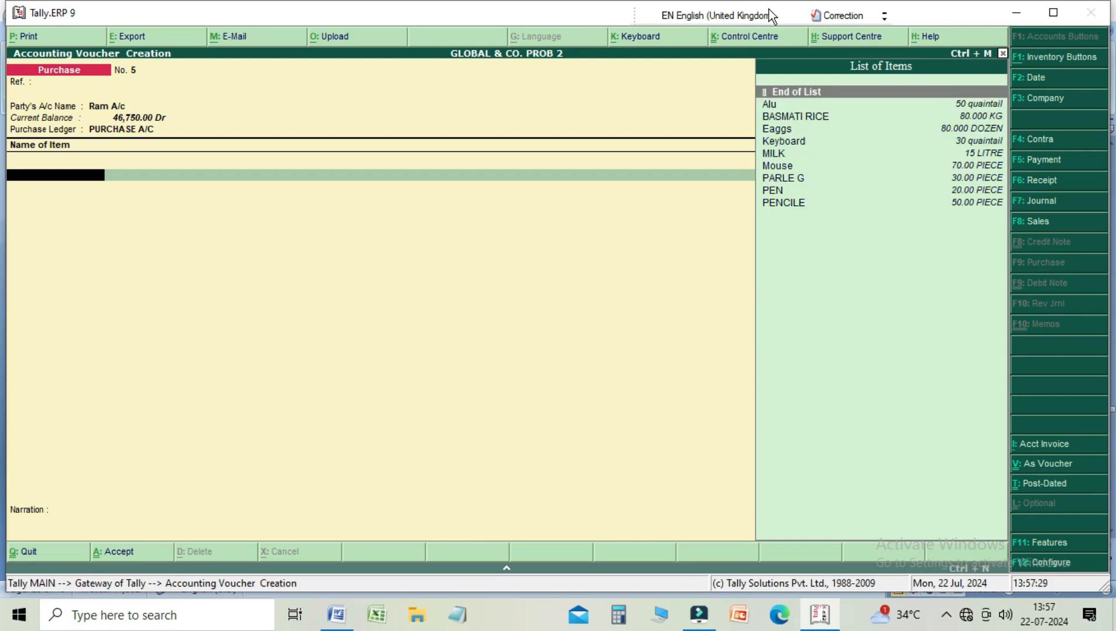
pyautogui.press('Down')
pyautogui.press('Down')
pyautogui.press('Down')
pyautogui.press('Down')
pyautogui.press('Down')
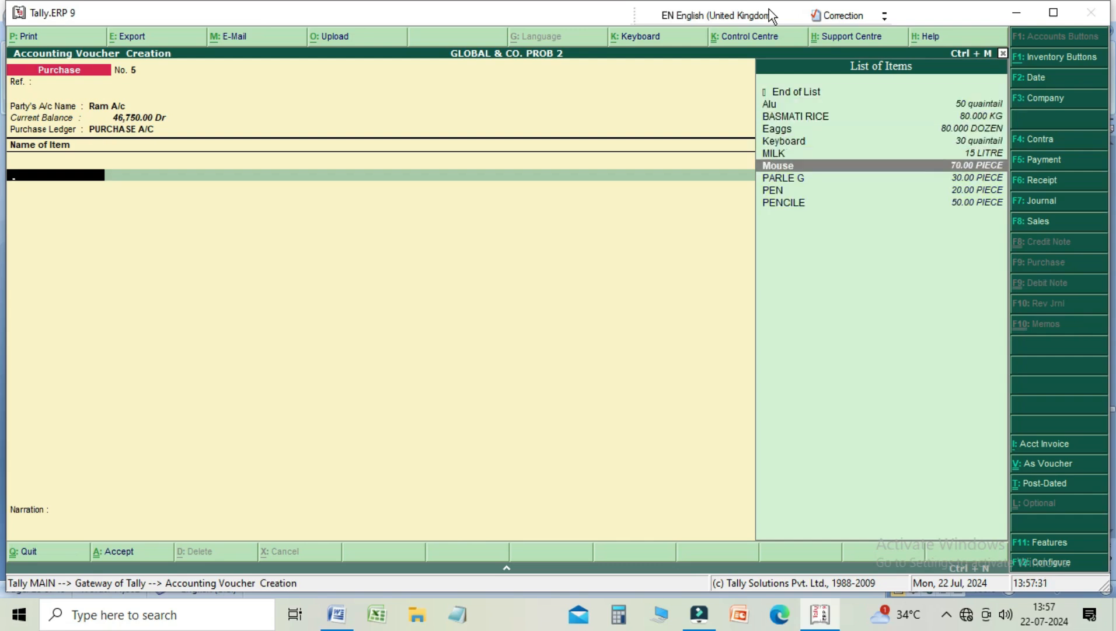
pyautogui.press('Down')
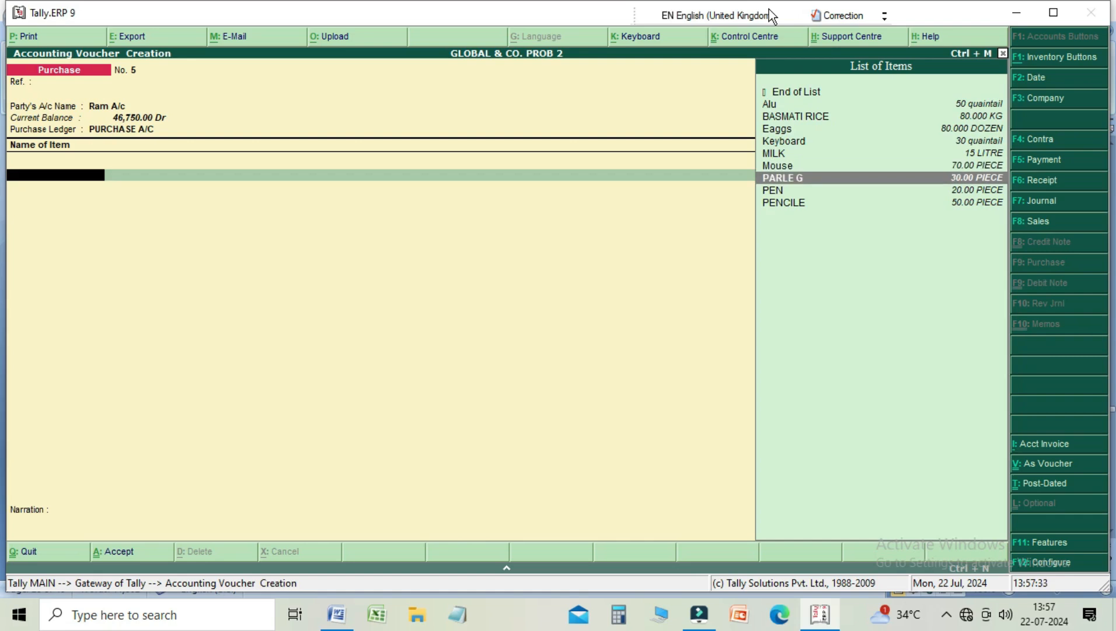
pyautogui.press('Down')
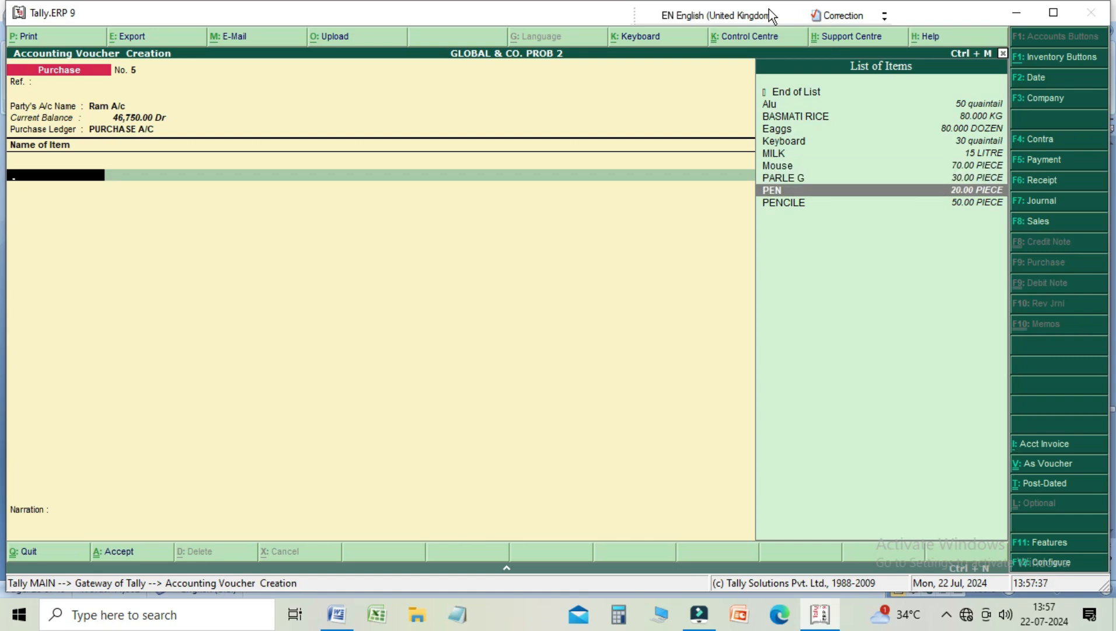
pyautogui.press('Return')
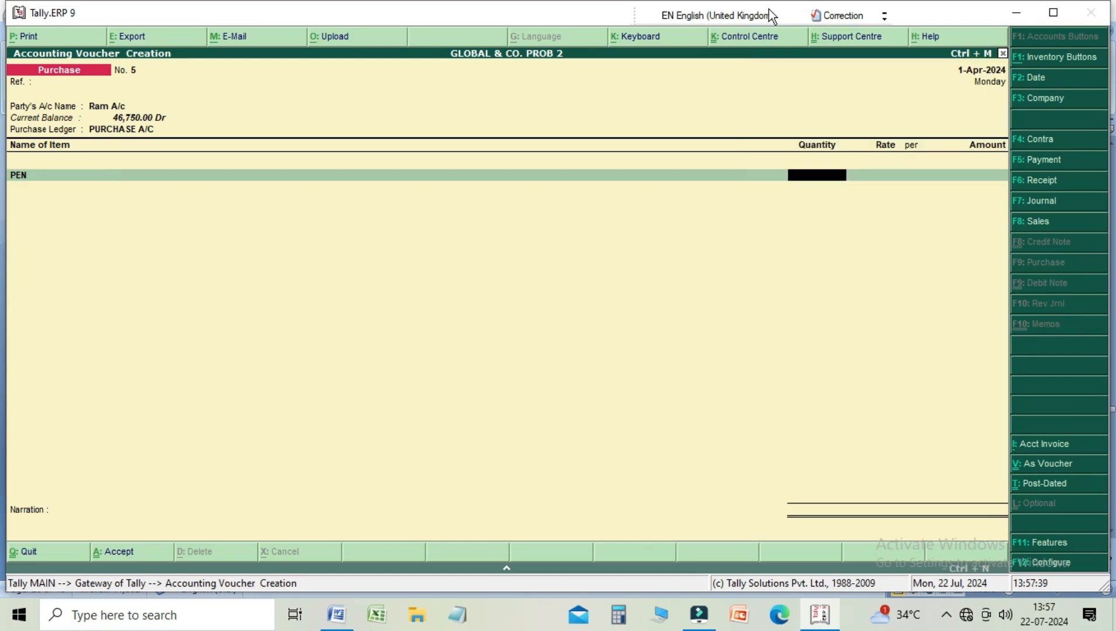
pyautogui.write('80')
pyautogui.press('Return')
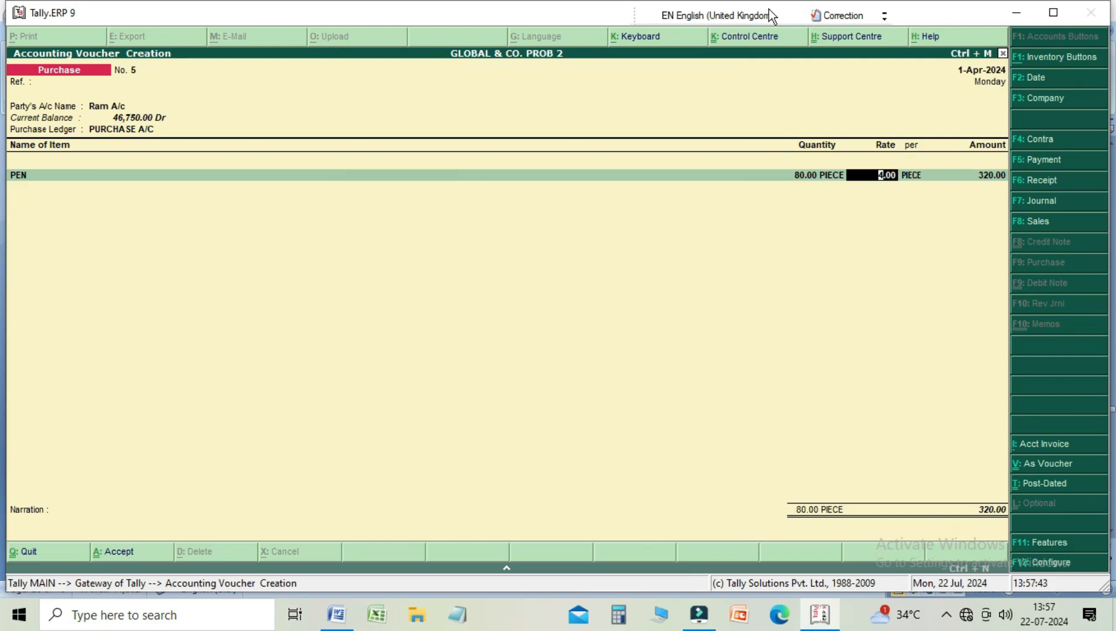
pyautogui.press('Return')
pyautogui.press('Return')
pyautogui.press('Return')
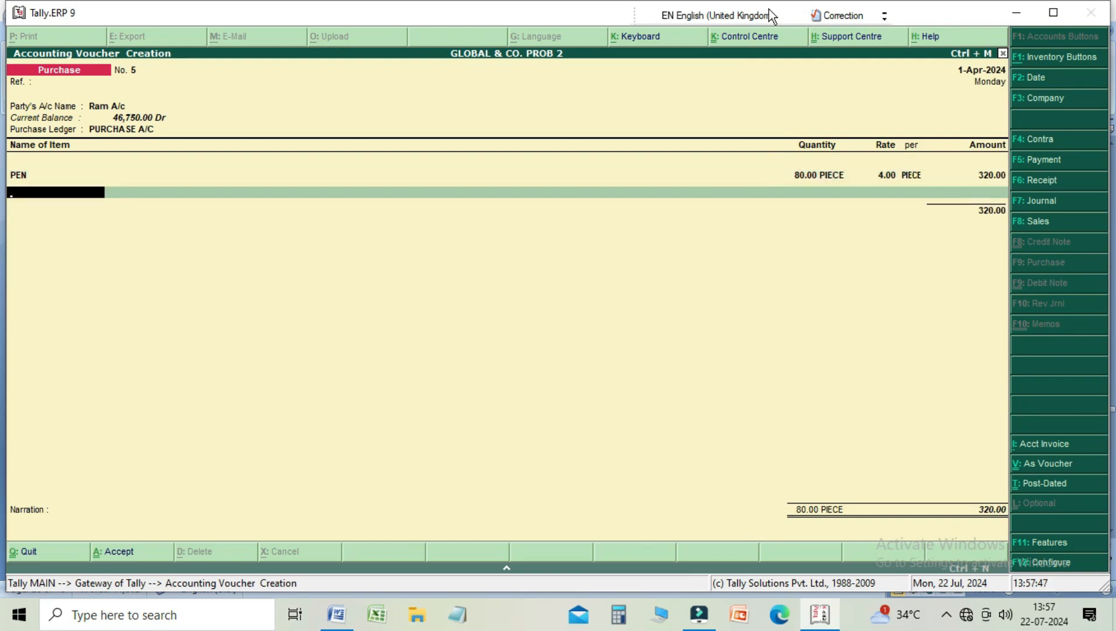
# End the item list after PEN and skip the additional ledger lines to reach the narration.
pyautogui.press('space')
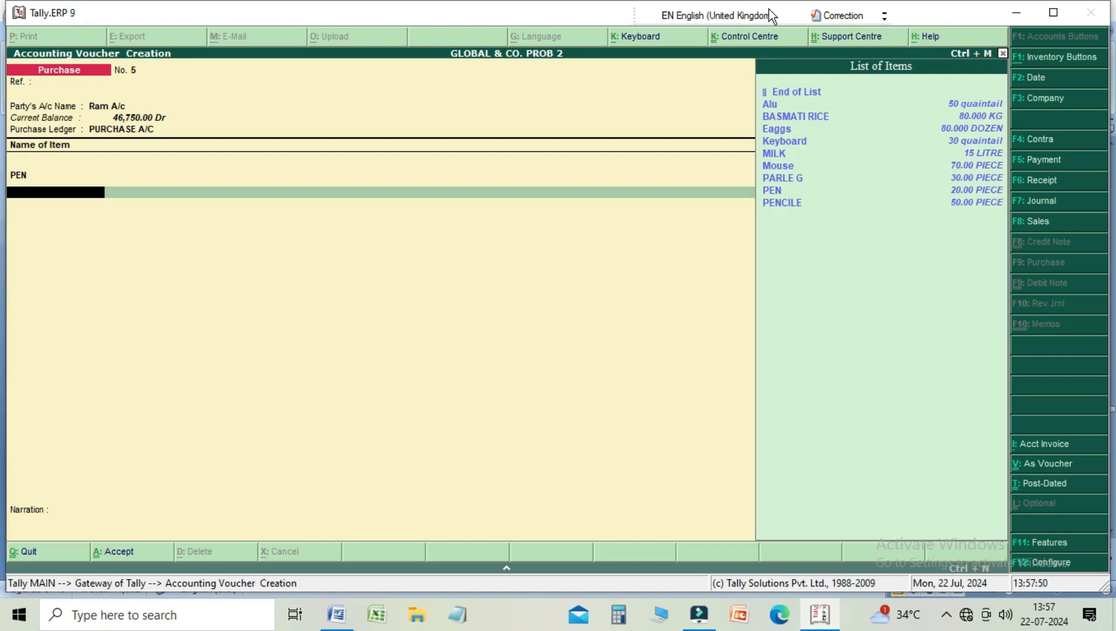
pyautogui.press('Up')
pyautogui.press('Up')
pyautogui.press('Up')
pyautogui.press('Up')
pyautogui.press('Up')
pyautogui.press('Up')
pyautogui.press('Up')
pyautogui.press('Up')
pyautogui.press('Up')
pyautogui.press('Up')
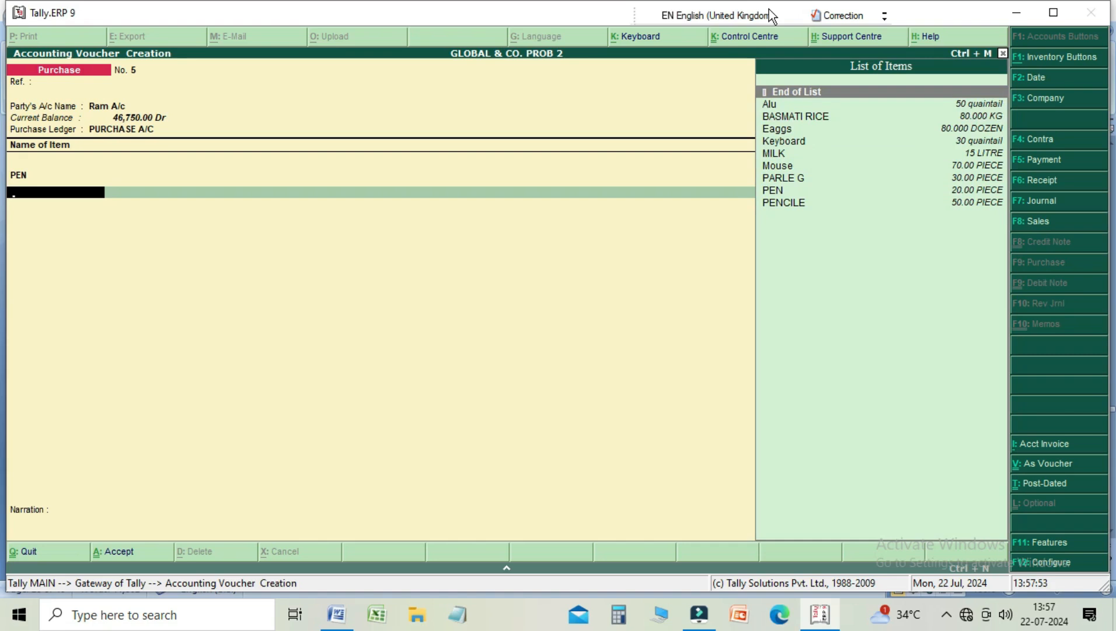
pyautogui.press('Return')
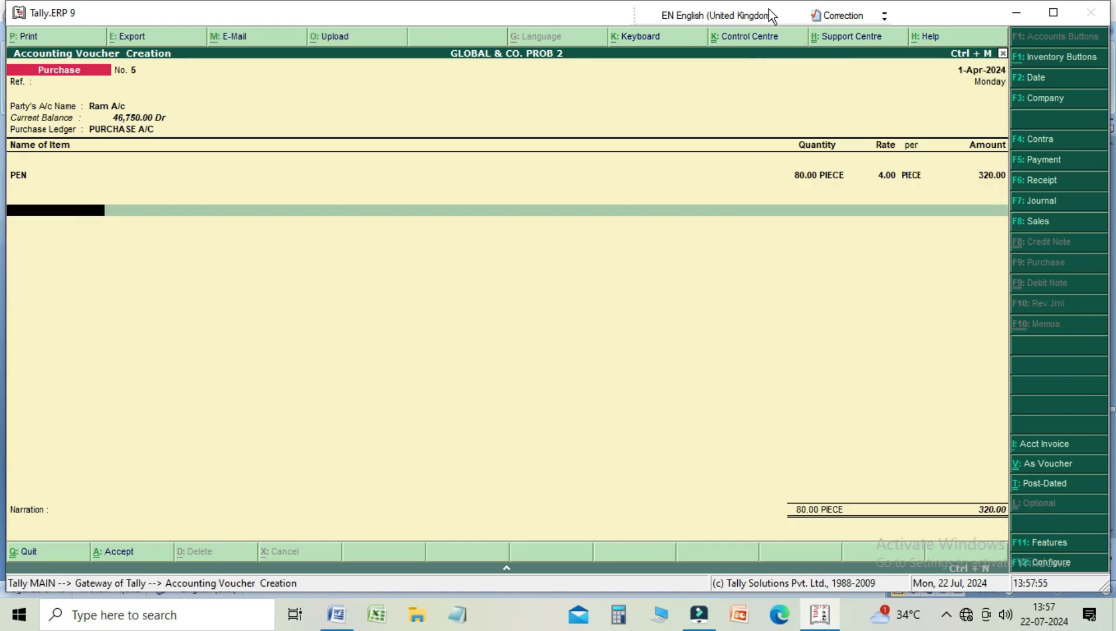
pyautogui.press('Return')
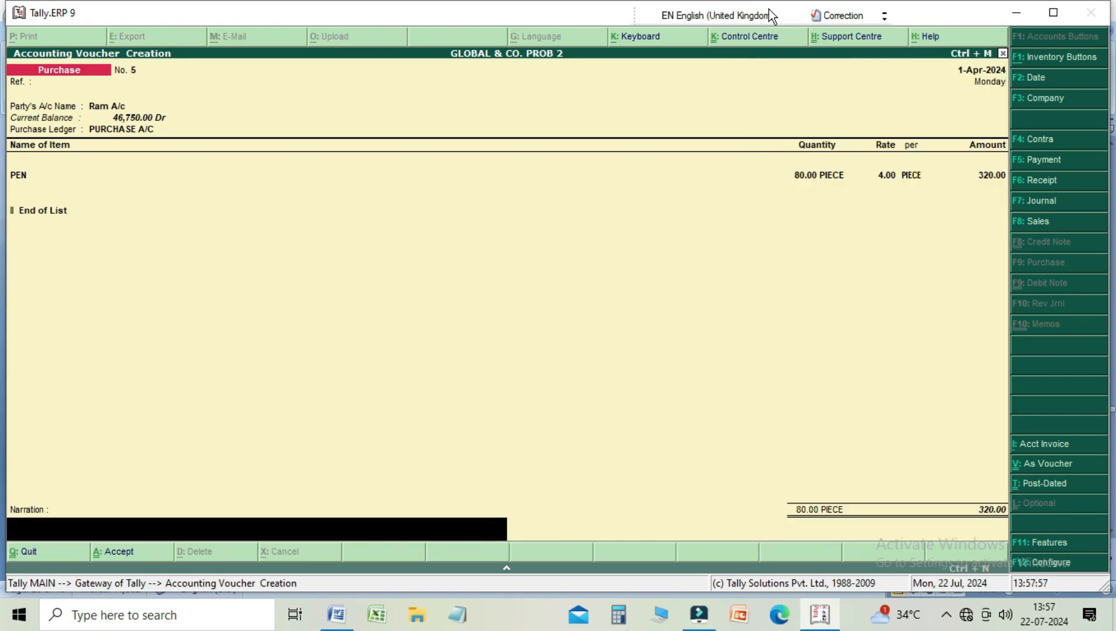
# Enter the narration "BEING PURCHASE PEN FORM" followed by the supplier's name, and save the purchase voucher.
pyautogui.write('BEING PURCHASE')
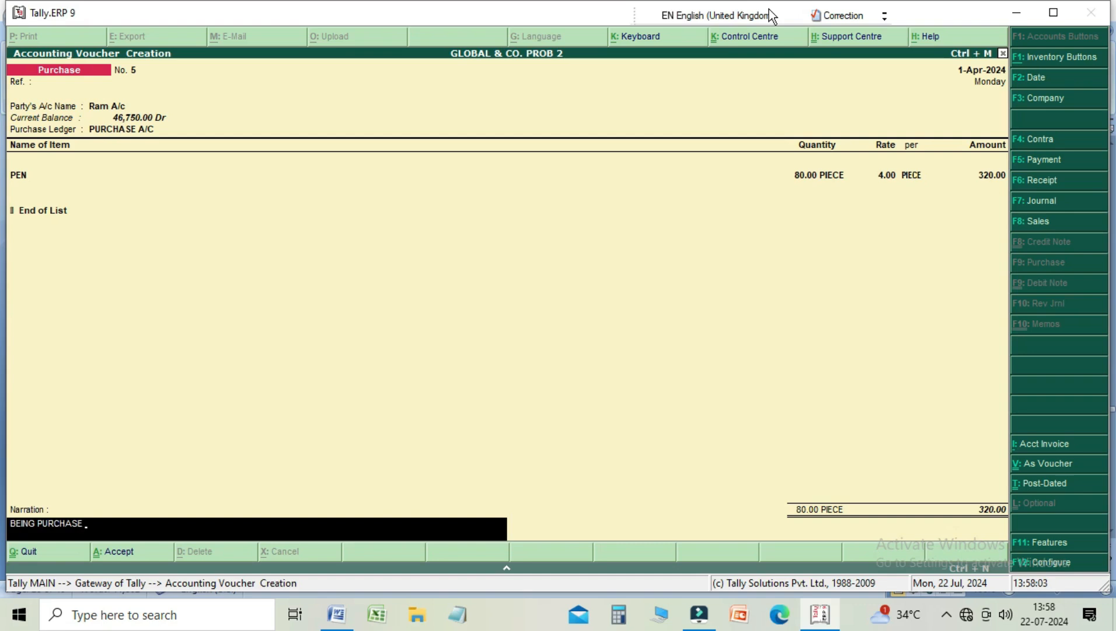
pyautogui.write(' PEN FORM RAM')
pyautogui.press('Return')
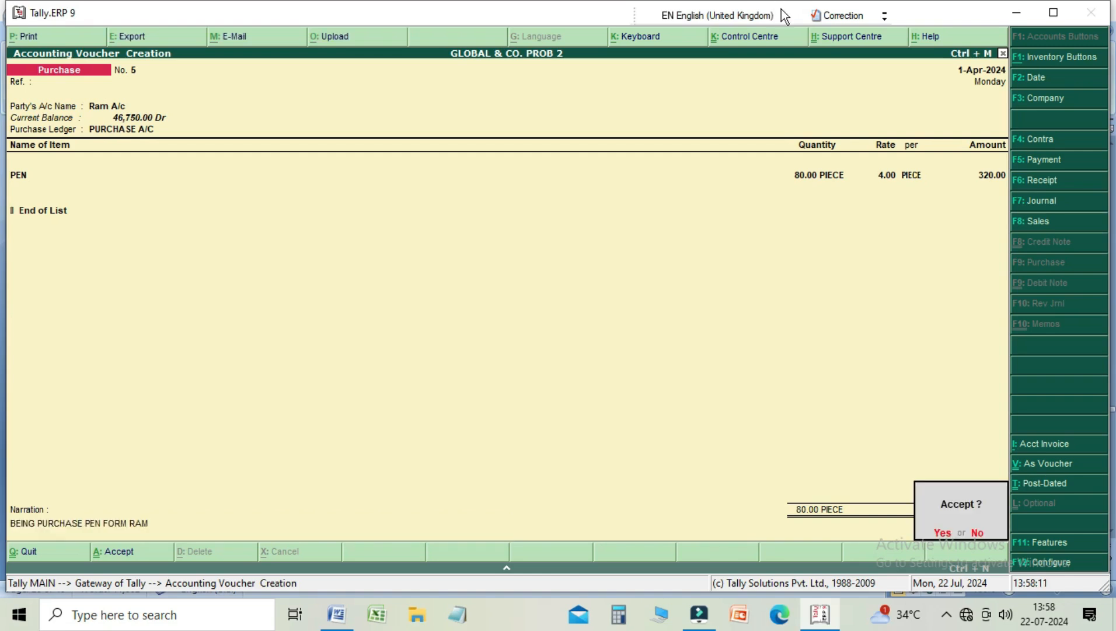
pyautogui.press('Return')
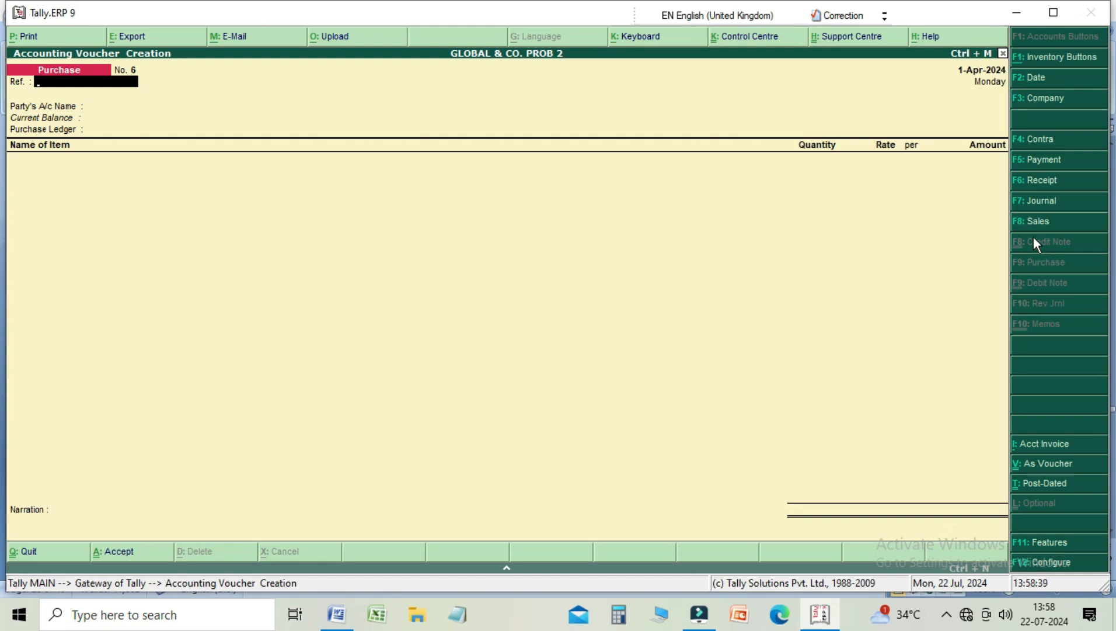
# Enable the use of debit/credit notes in the company's accounting features.
pyautogui.click(1049, 548)
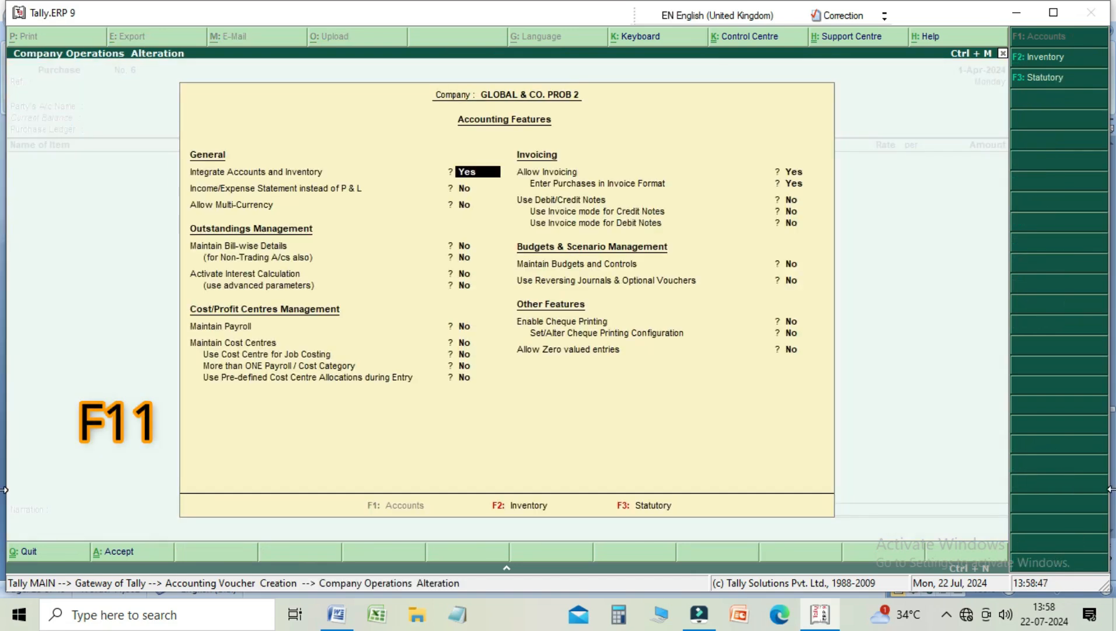
pyautogui.press('Return')
pyautogui.press('Return')
pyautogui.press('Return')
pyautogui.press('Return')
pyautogui.press('Return')
pyautogui.press('Return')
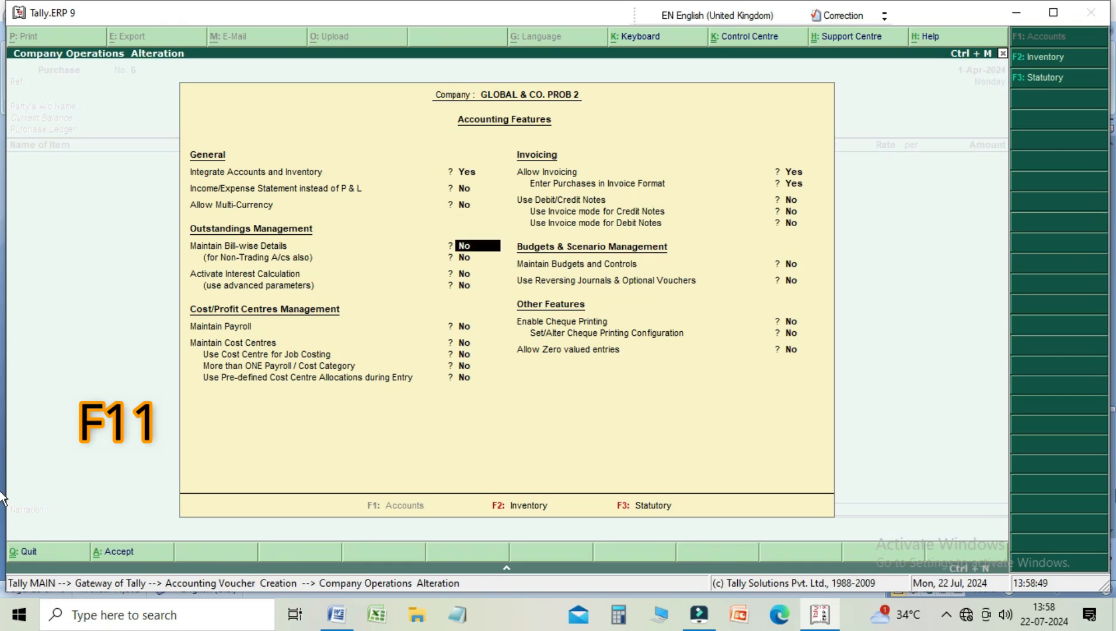
pyautogui.press('Return')
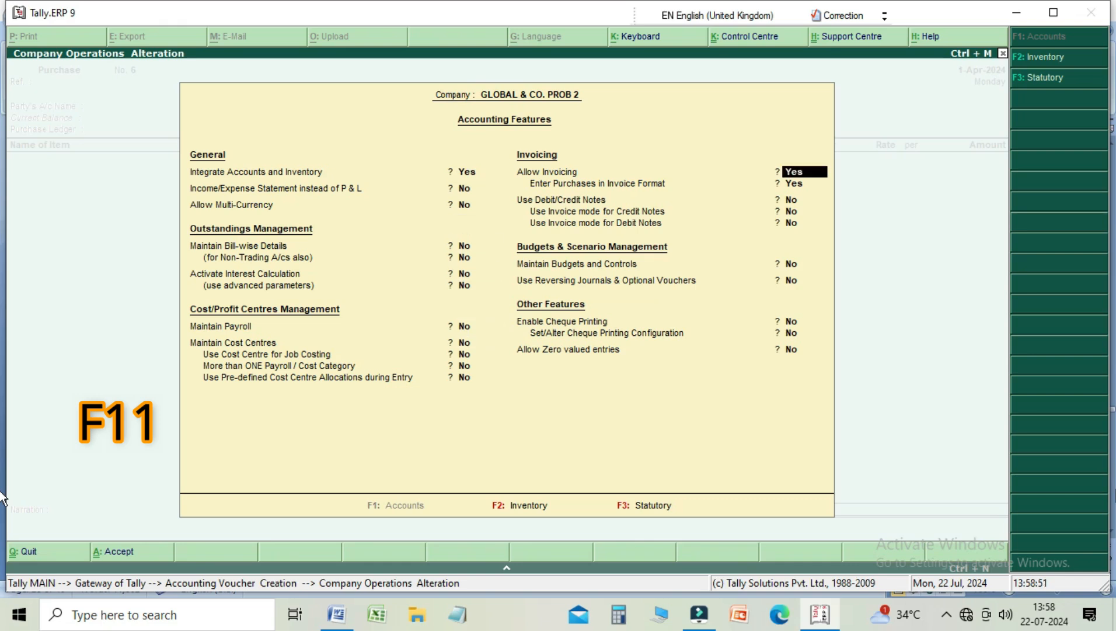
pyautogui.press('Return')
pyautogui.press('Return')
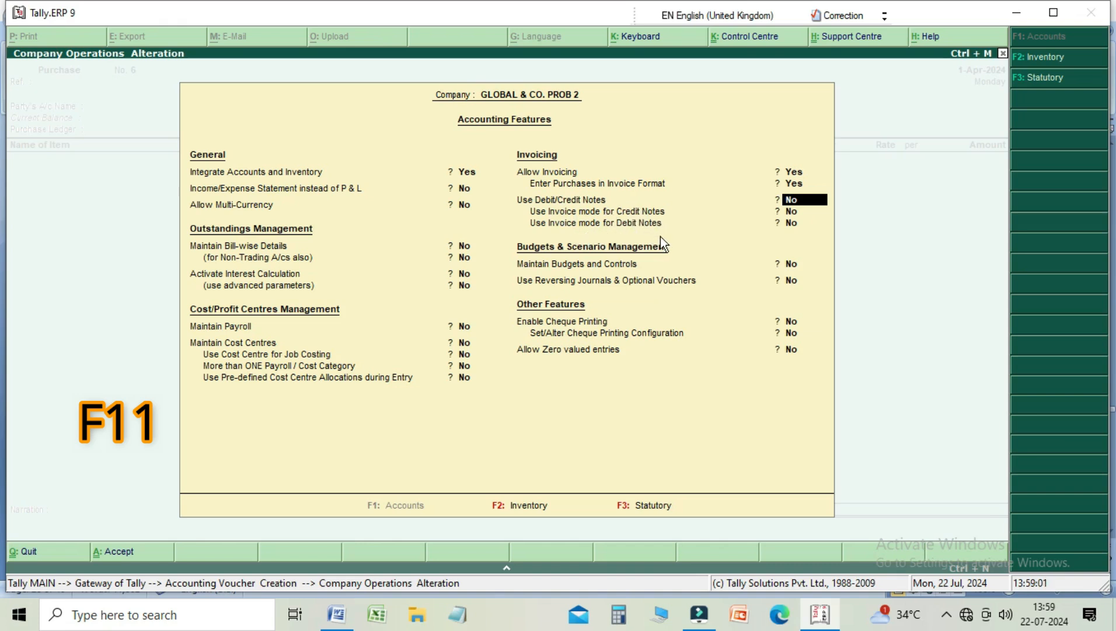
pyautogui.write('Y')
pyautogui.press('Return')
# Enable invoice mode for both credit notes and debit notes, and save the accounting features with the remaining options kept.
pyautogui.write('Y')
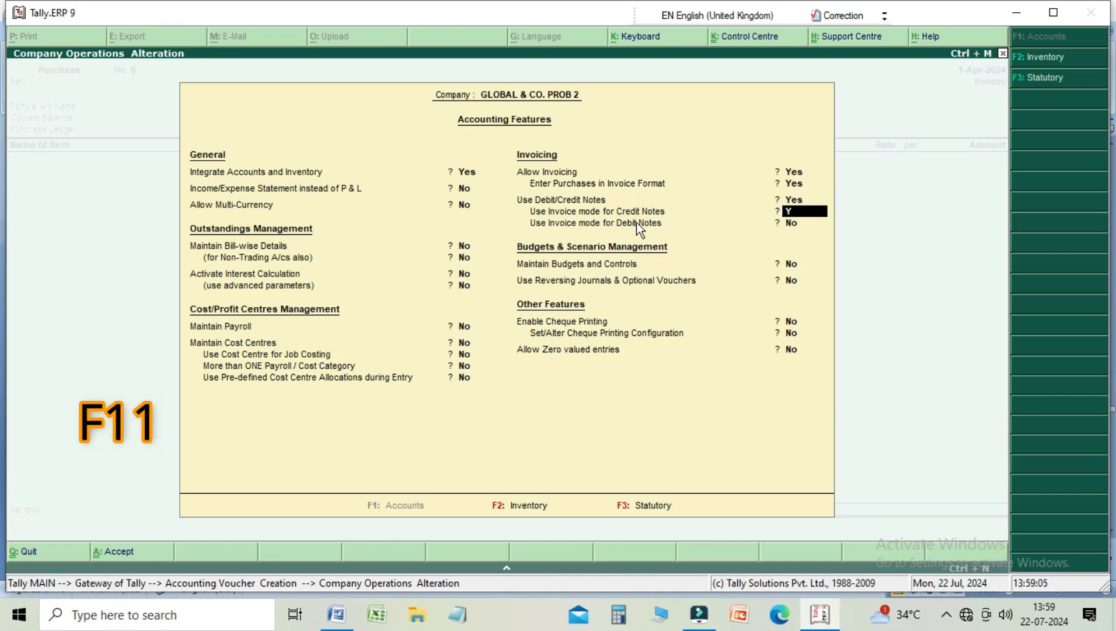
pyautogui.press('Return')
pyautogui.write('Y')
pyautogui.press('Return')
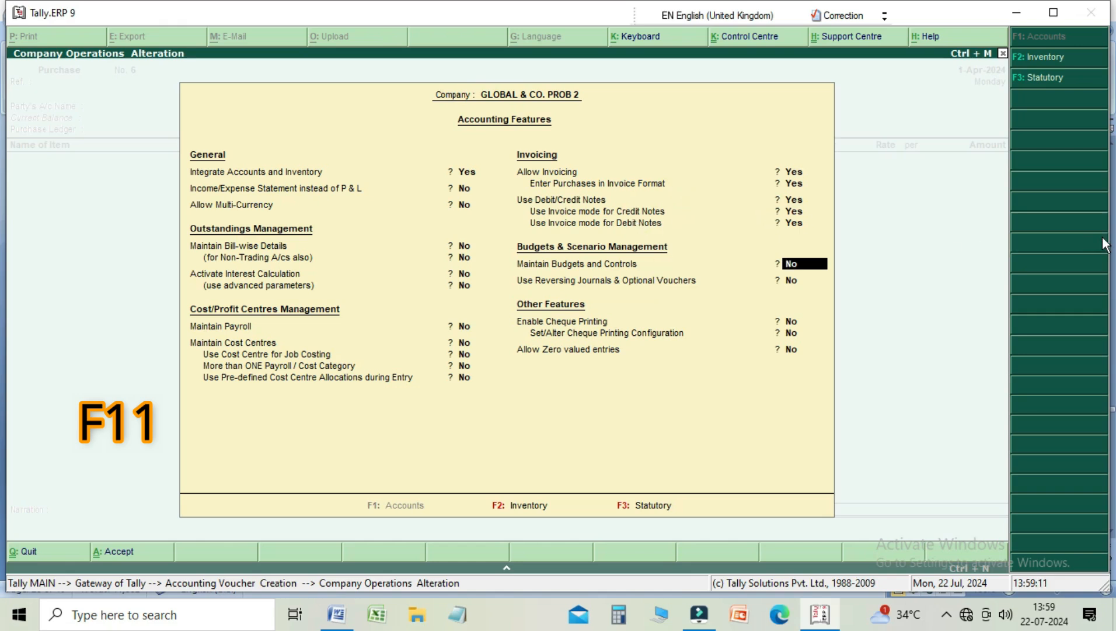
pyautogui.press('Return')
pyautogui.press('Return')
pyautogui.press('Return')
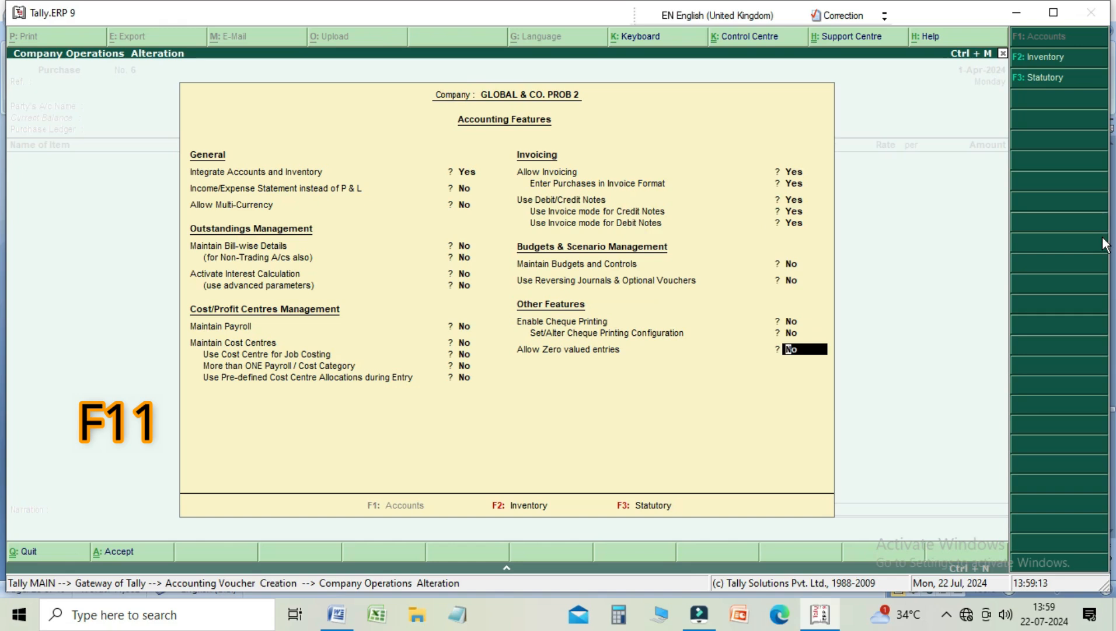
pyautogui.press('Return')
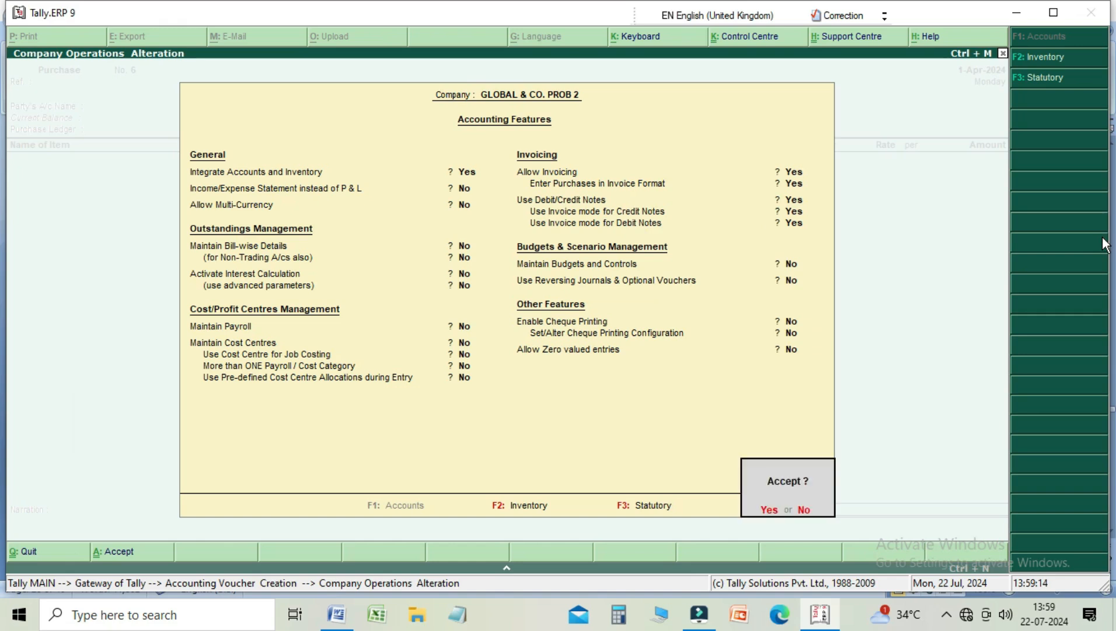
pyautogui.press('Return')
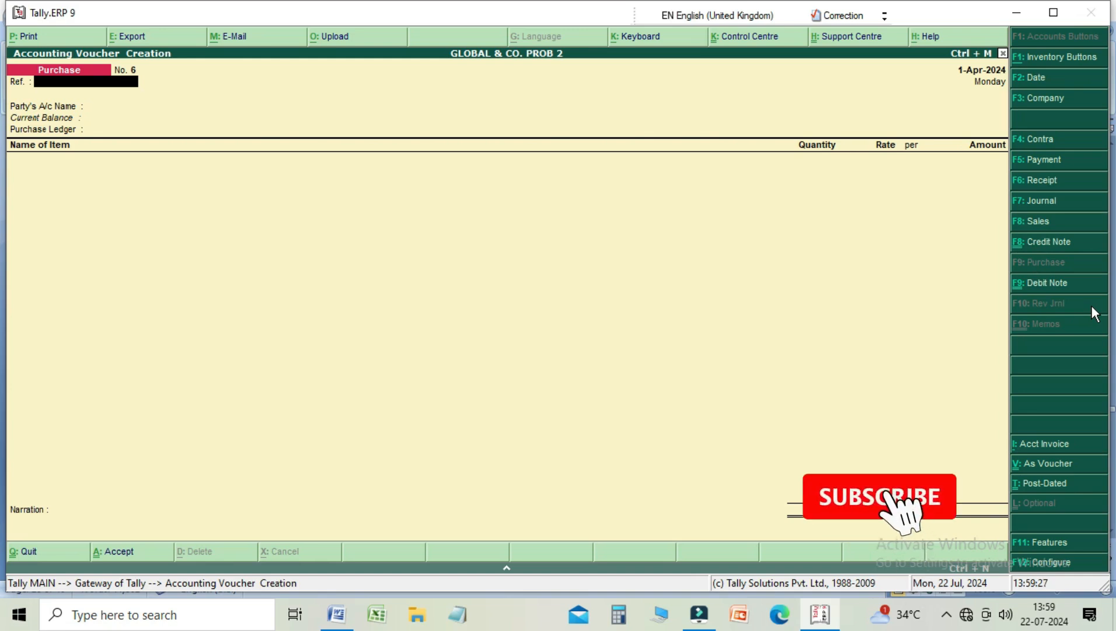
# Leave the new purchase voucher's reference blank and choose the fifth listed account as the party with default supplier details.
pyautogui.press('Return')
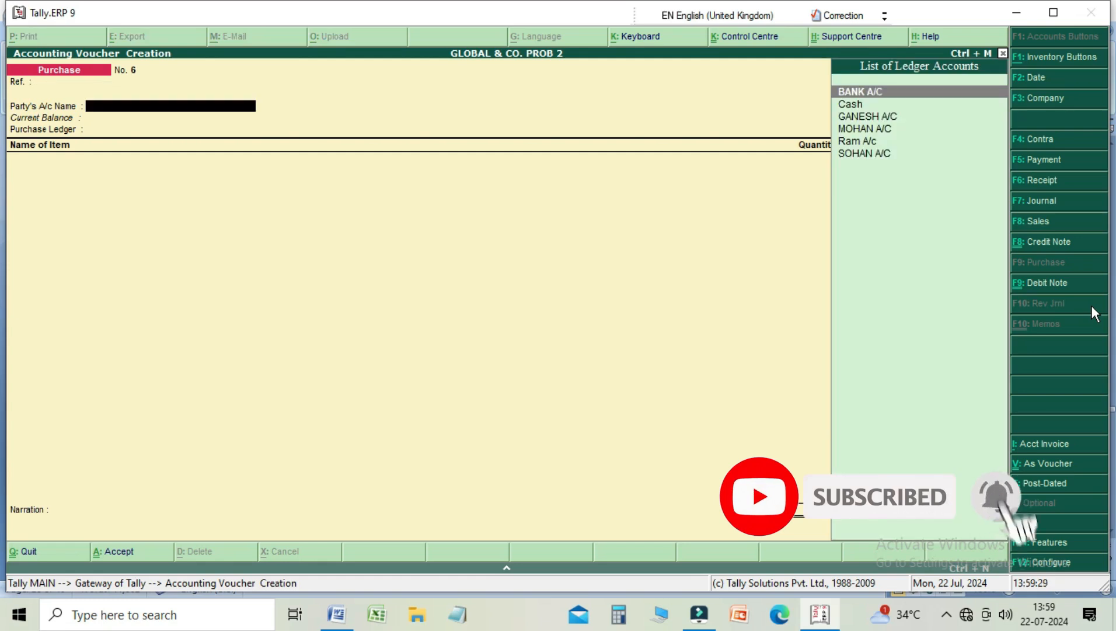
pyautogui.press('Down')
pyautogui.press('Down')
pyautogui.press('Down')
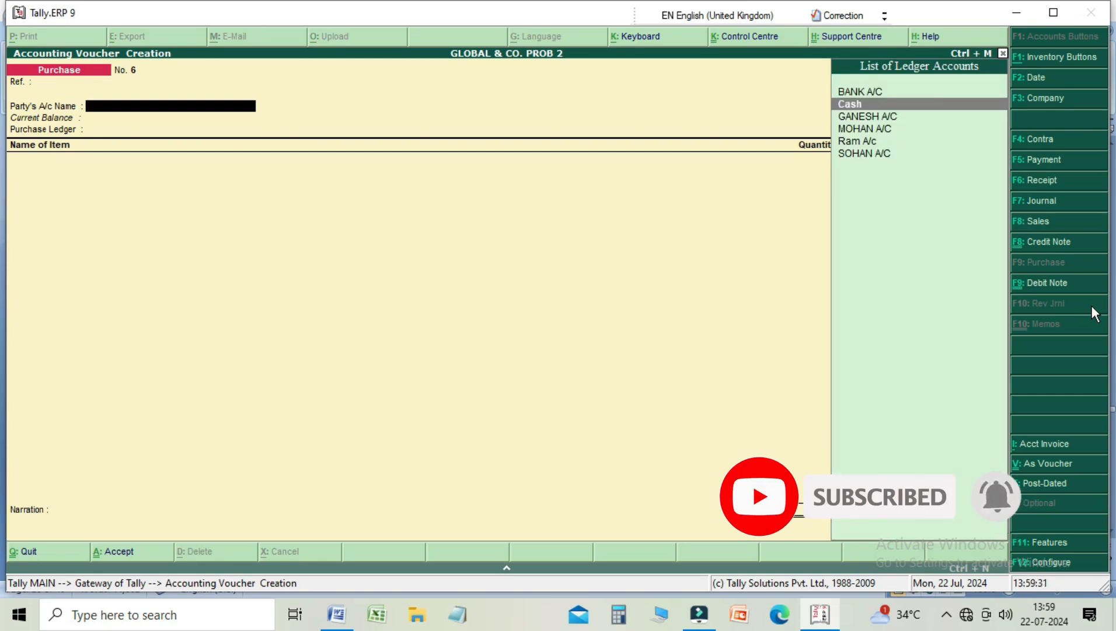
pyautogui.press('Down')
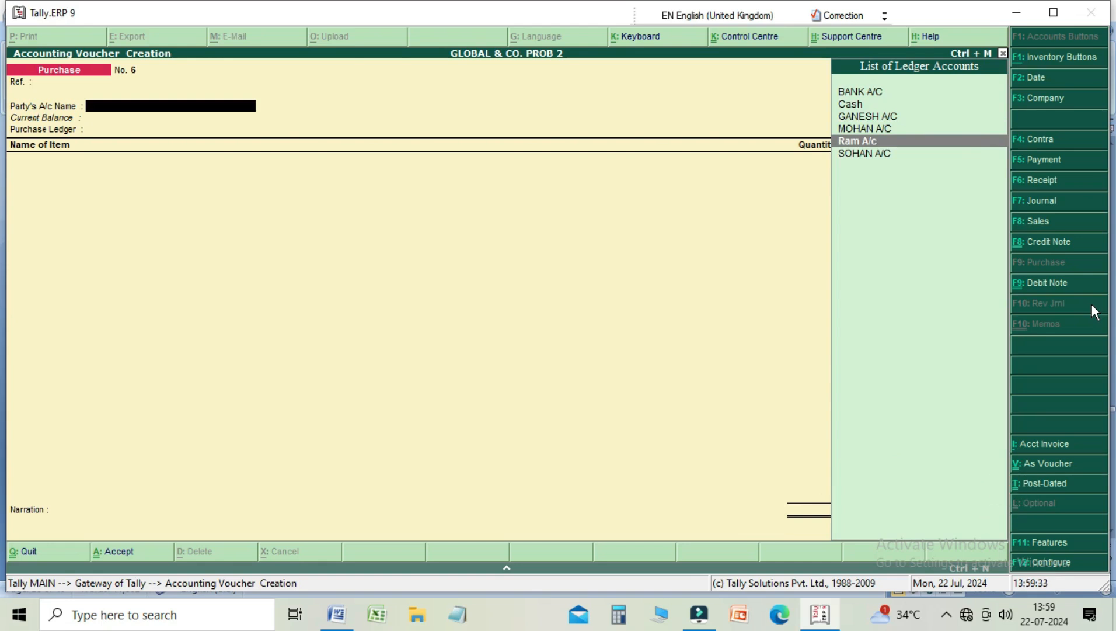
pyautogui.press('Return')
pyautogui.press('Return')
pyautogui.press('Return')
pyautogui.press('Return')
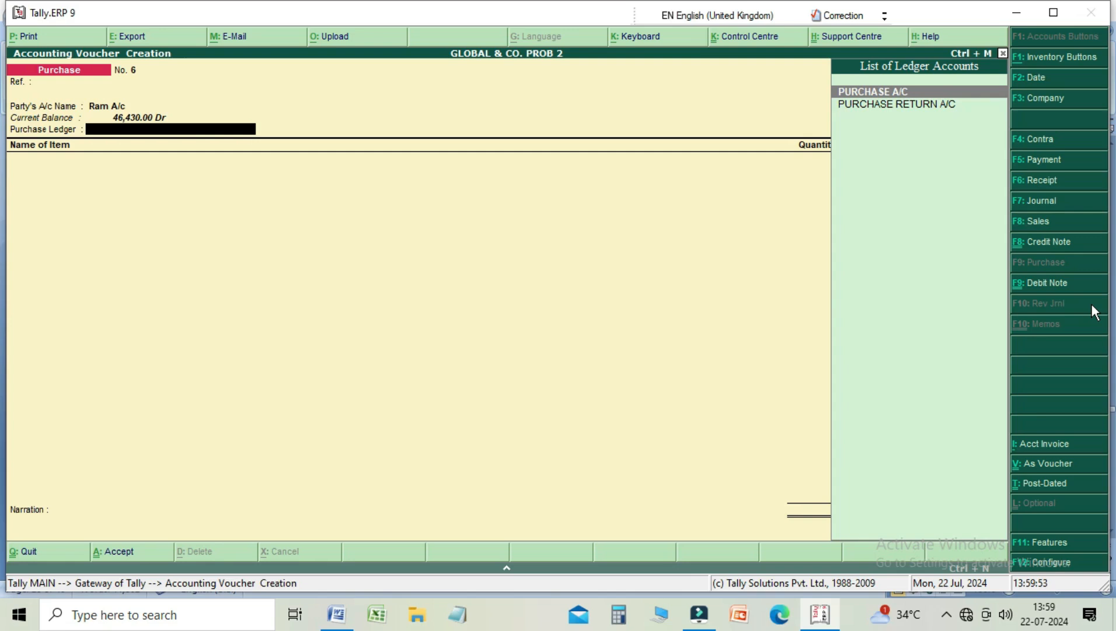
pyautogui.hotkey('alt', 'c')
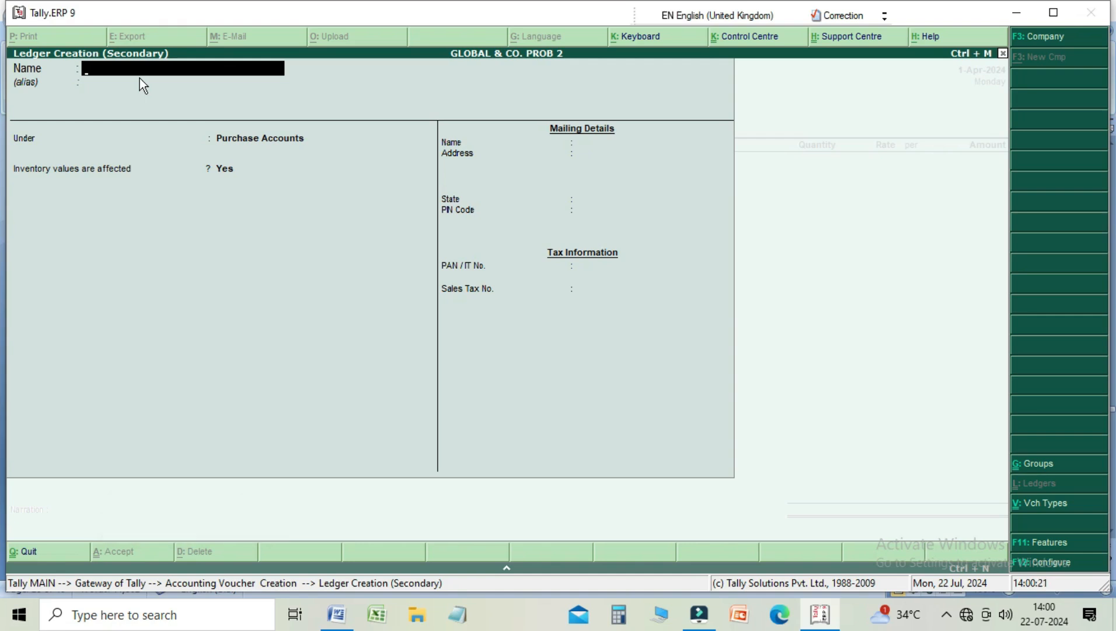
pyautogui.press('Escape')
pyautogui.press('y')
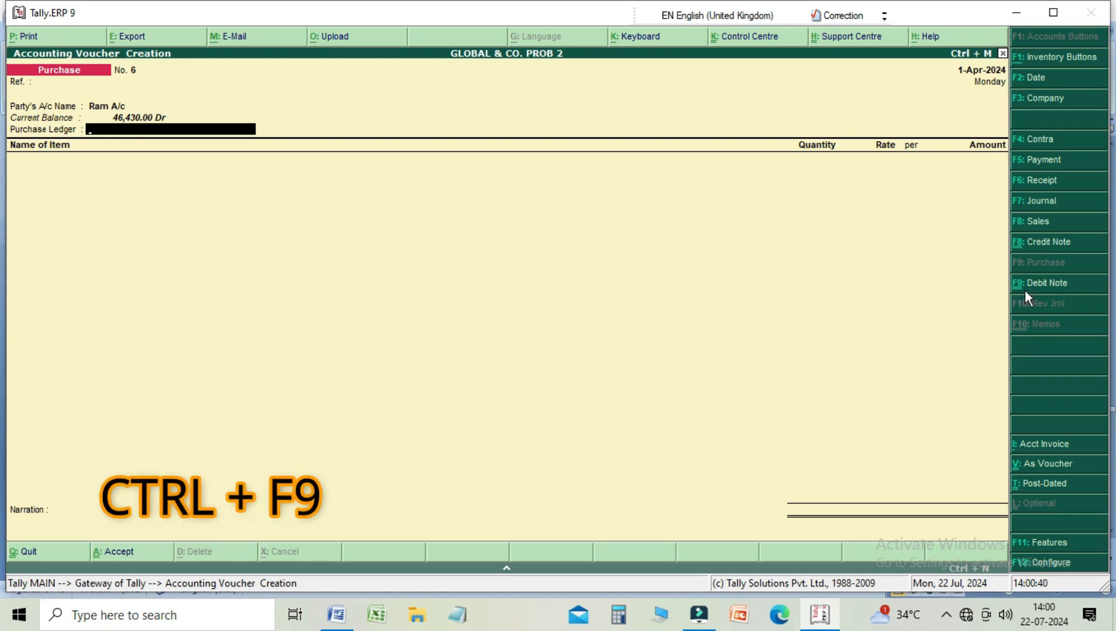
# Change the voucher to a Debit Note, keep the party and default buyer details, and use PURCHASE RETURN A/C as the purchase ledger.
pyautogui.hotkey('ctrl', 'F9')
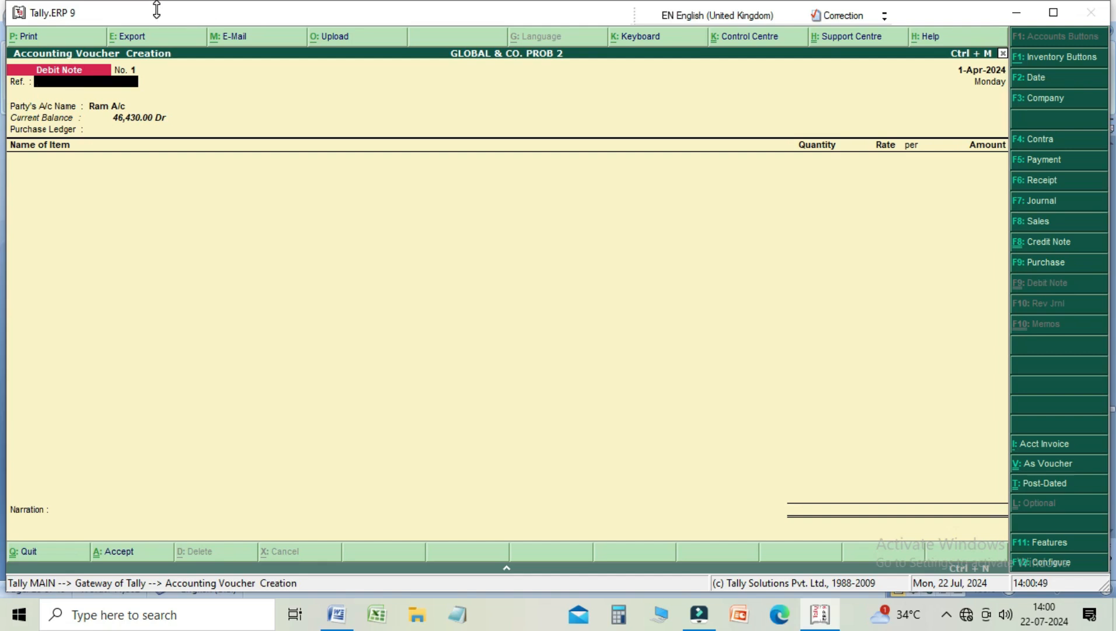
pyautogui.press('Return')
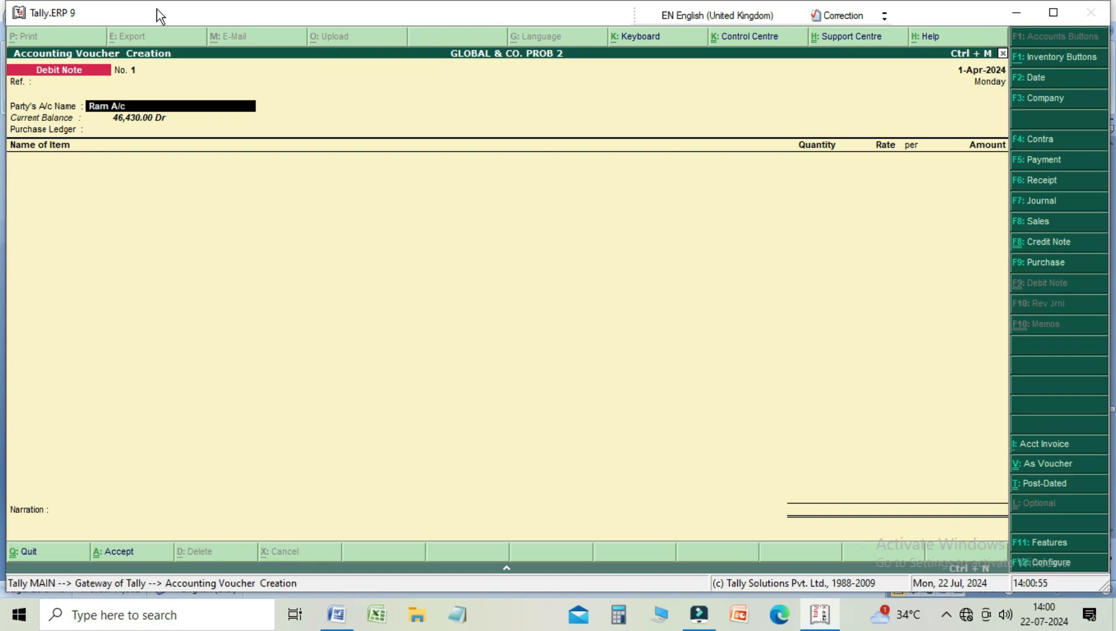
pyautogui.press('Return')
pyautogui.press('Return')
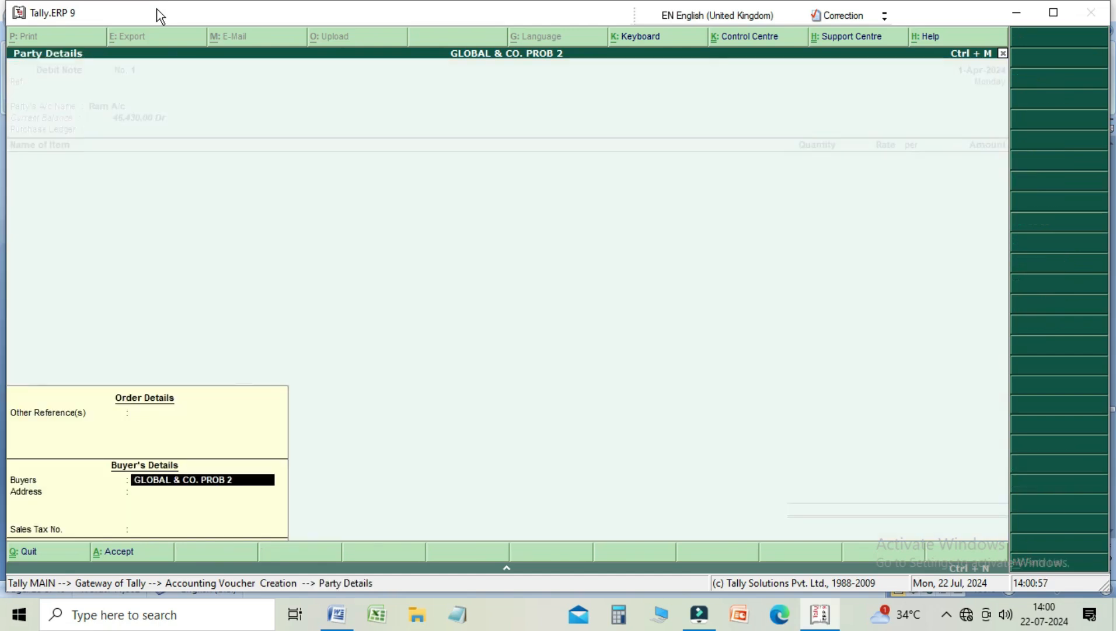
pyautogui.press('Return')
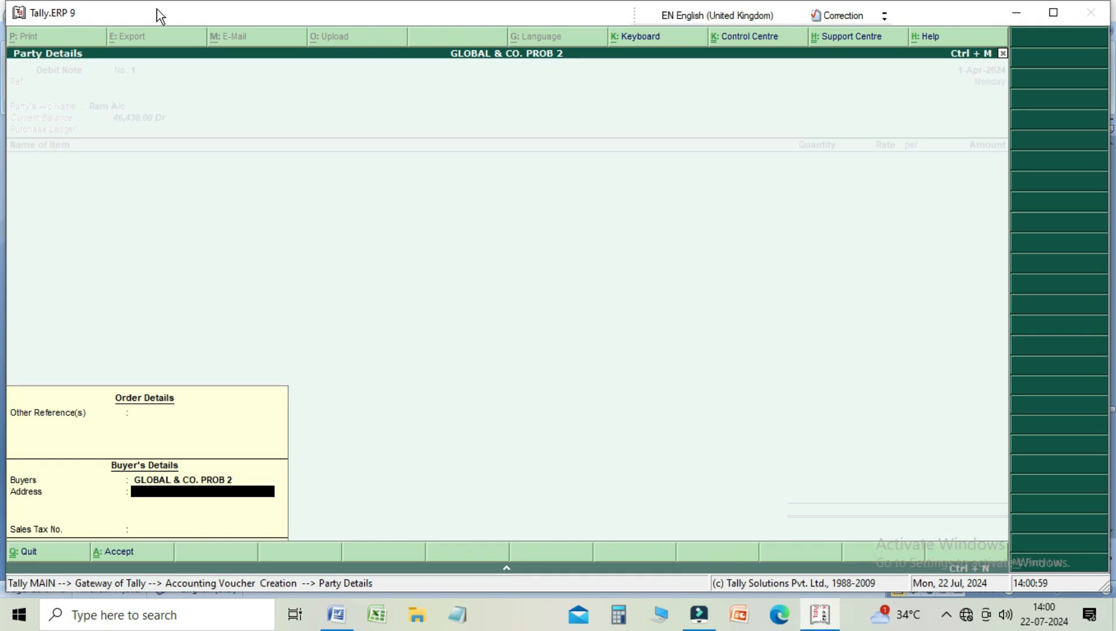
pyautogui.press('Return')
pyautogui.press('Return')
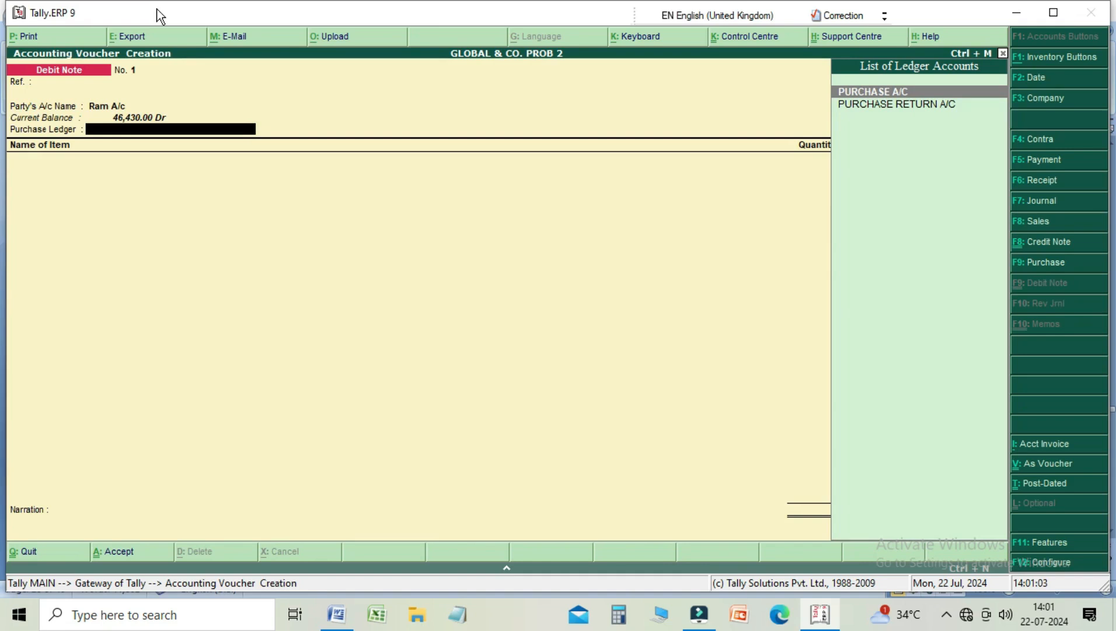
pyautogui.press('Down')
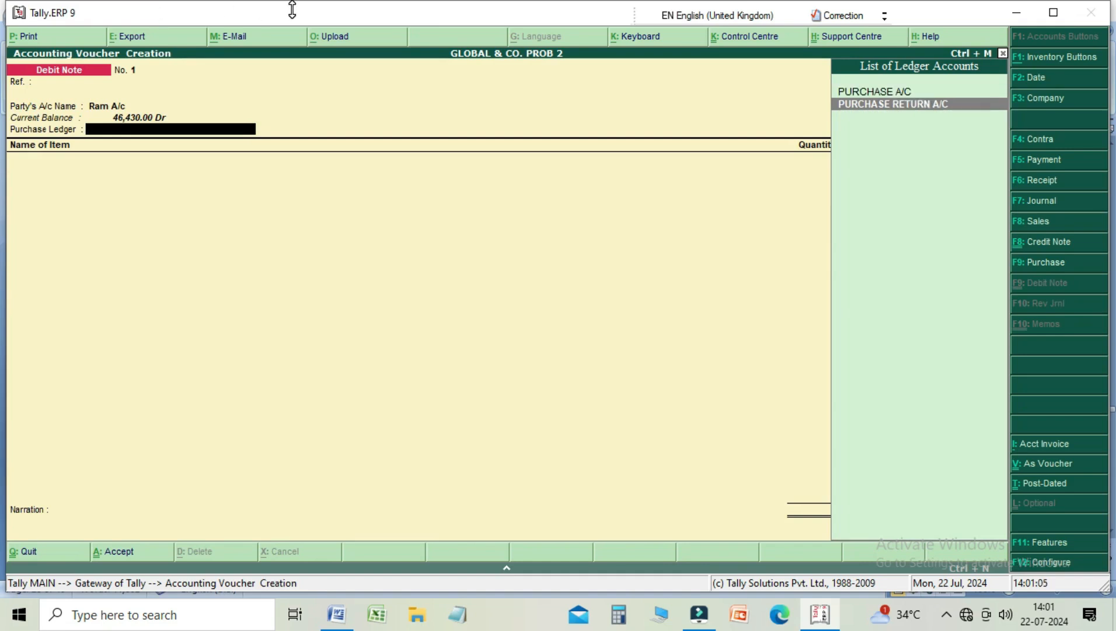
pyautogui.press('Return')
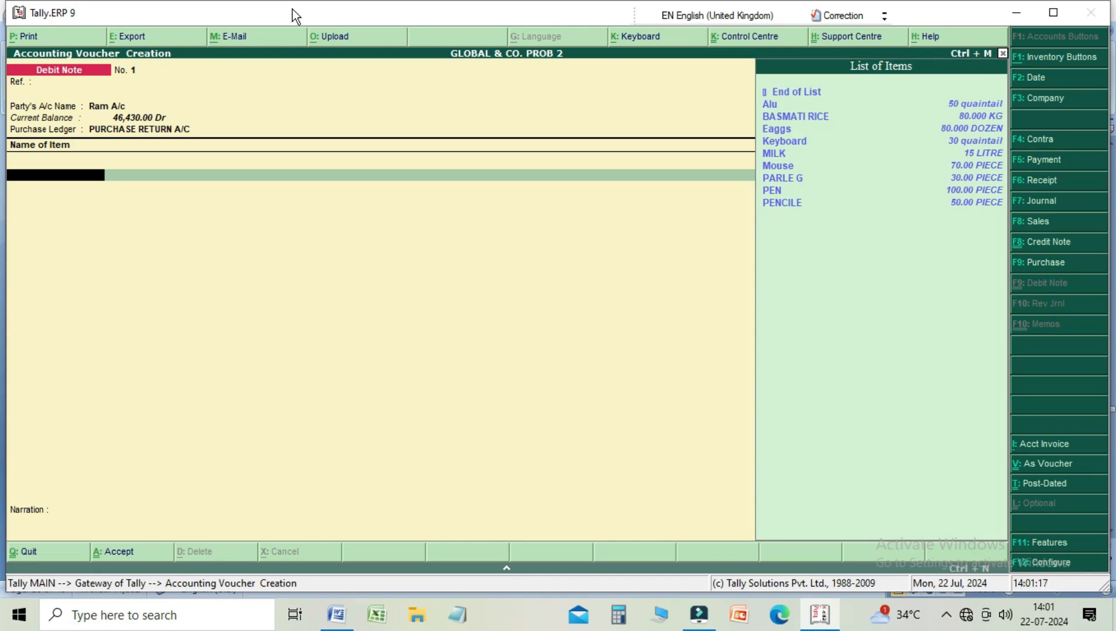
# Add the item PEN to the debit note with a quantity of 50 pieces at a rate of 4.00 per piece.
pyautogui.press('Down')
pyautogui.press('Down')
pyautogui.press('Down')
pyautogui.press('Down')
pyautogui.press('Down')
pyautogui.press('Down')
pyautogui.press('Down')
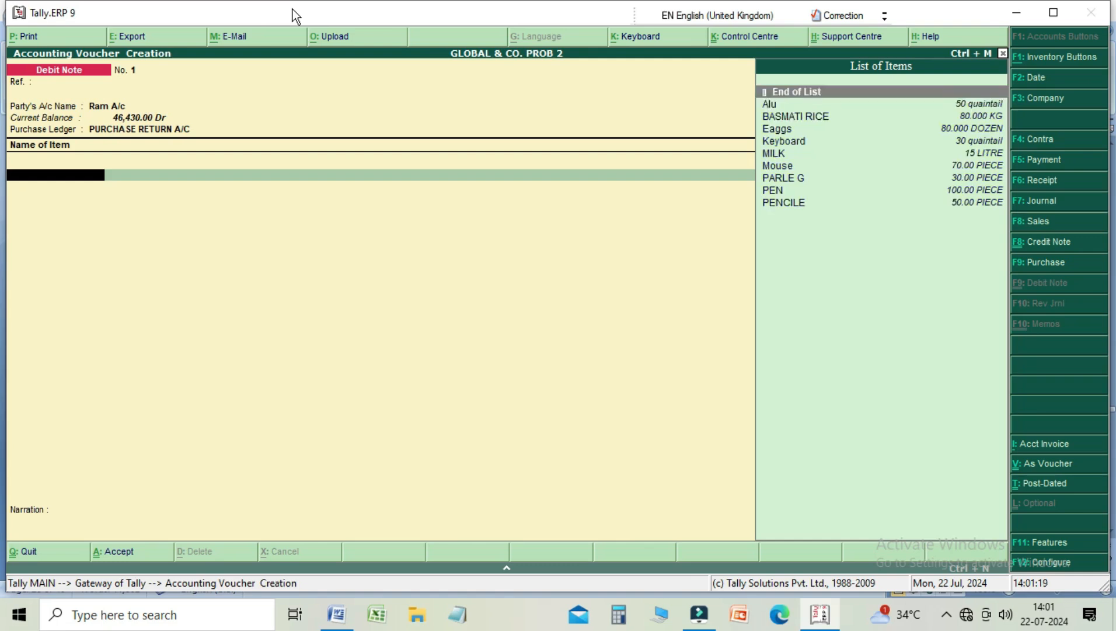
pyautogui.press('Down')
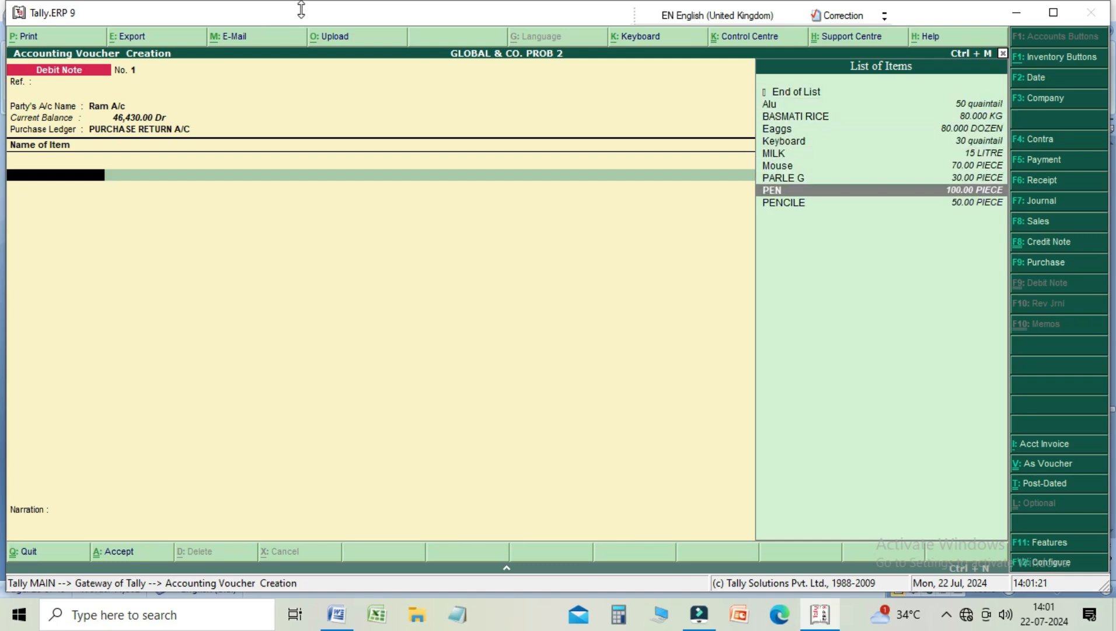
pyautogui.press('Return')
pyautogui.write('50')
pyautogui.press('Return')
pyautogui.press('Return')
pyautogui.press('Return')
pyautogui.press('Return')
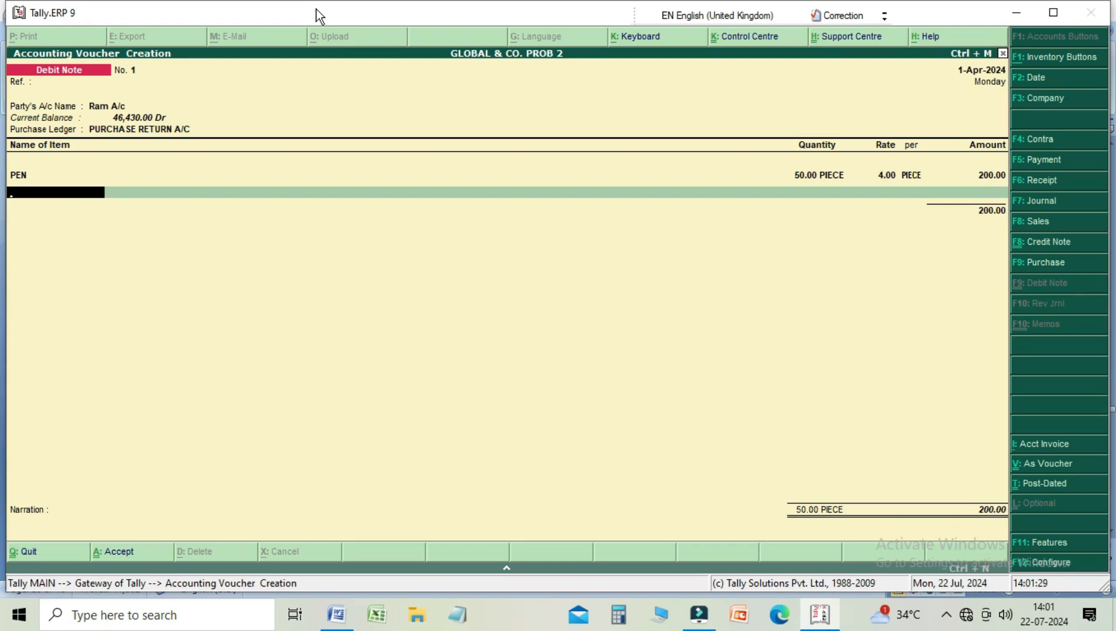
# End the item list, save the debit note with a blank narration, and leave voucher creation.
pyautogui.press('Return')
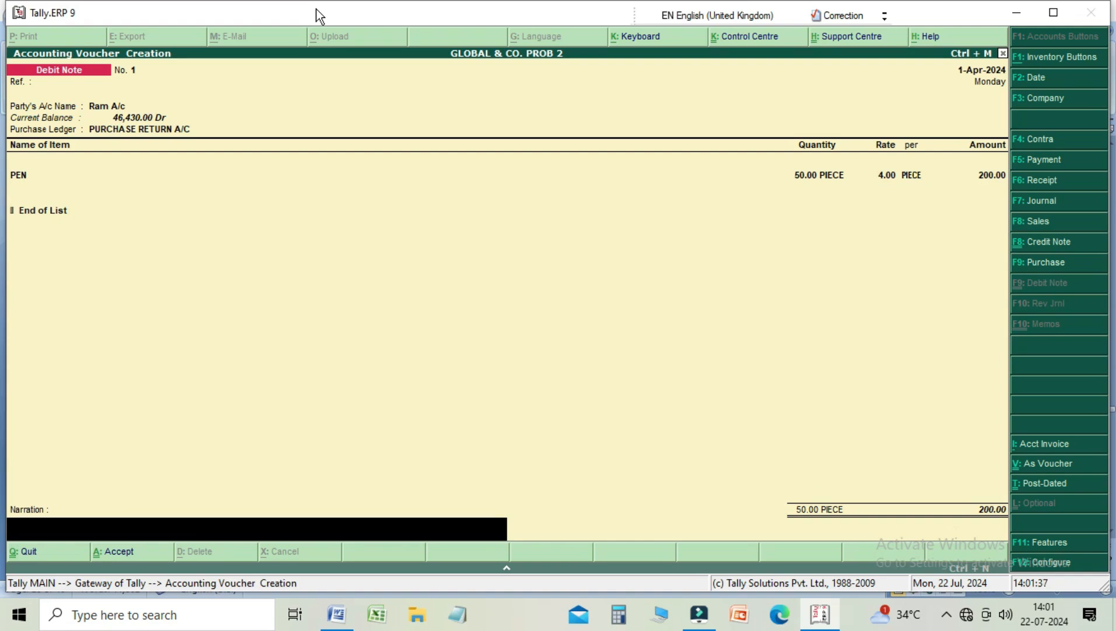
pyautogui.press('Return')
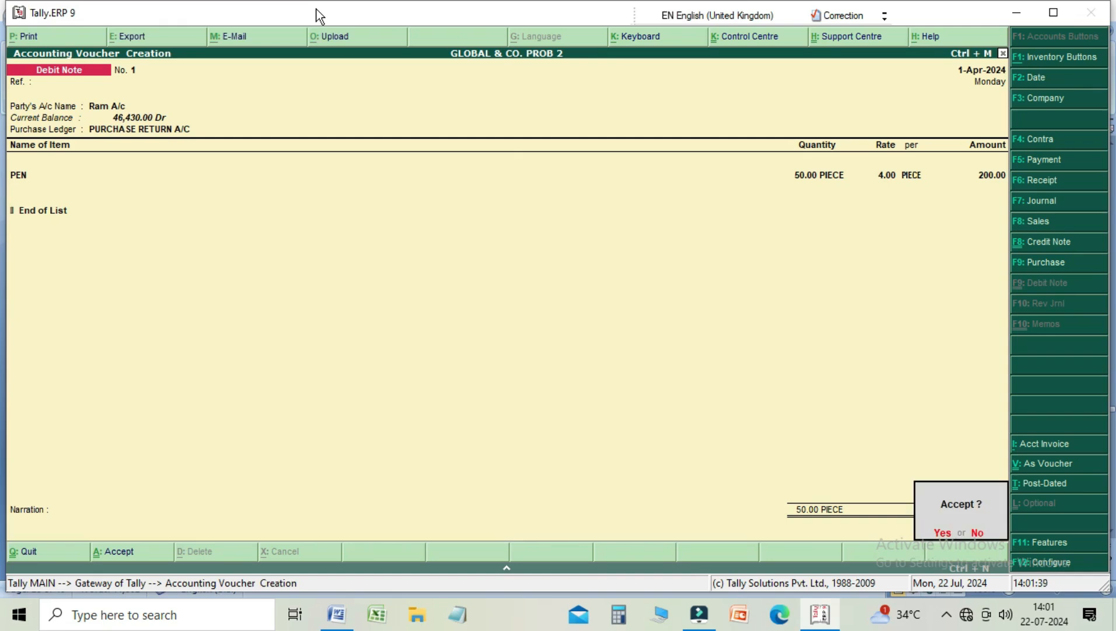
pyautogui.press('y')
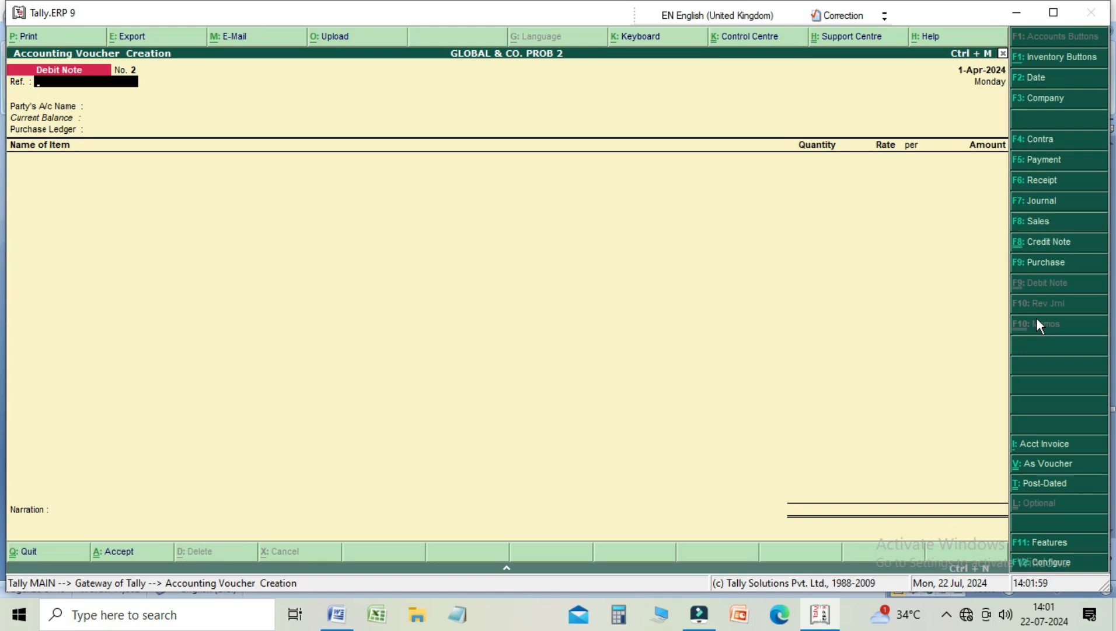
pyautogui.press('Escape')
pyautogui.press('Return')
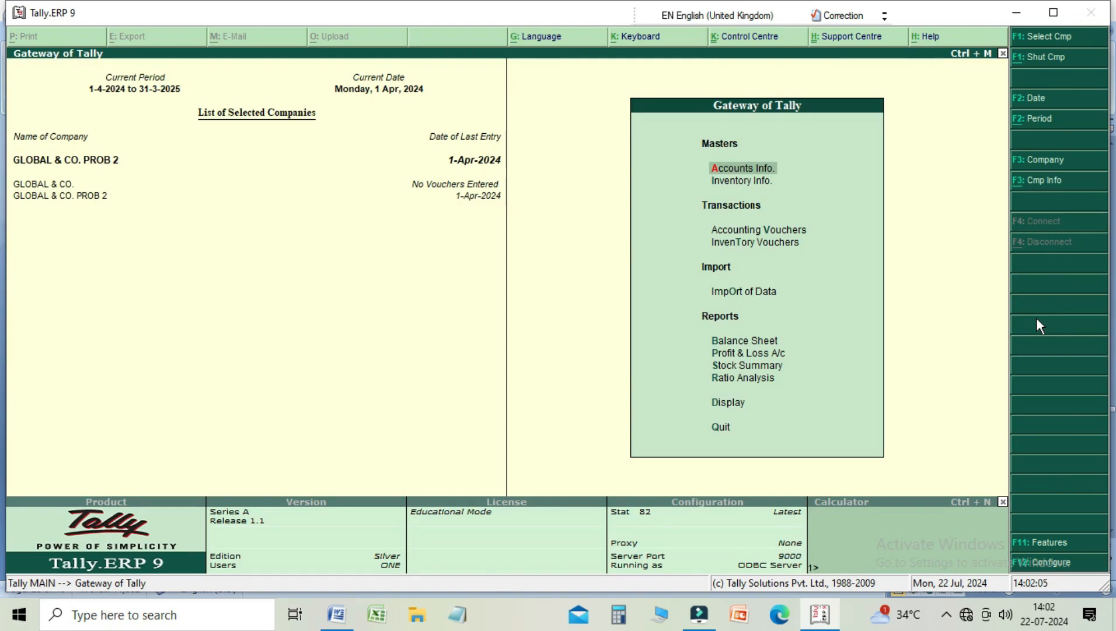
# Bring up the ledger selection list from the account books display.
pyautogui.press('Down')
pyautogui.press('Down')
pyautogui.press('Down')
pyautogui.press('Down')
pyautogui.press('Down')
pyautogui.press('Down')
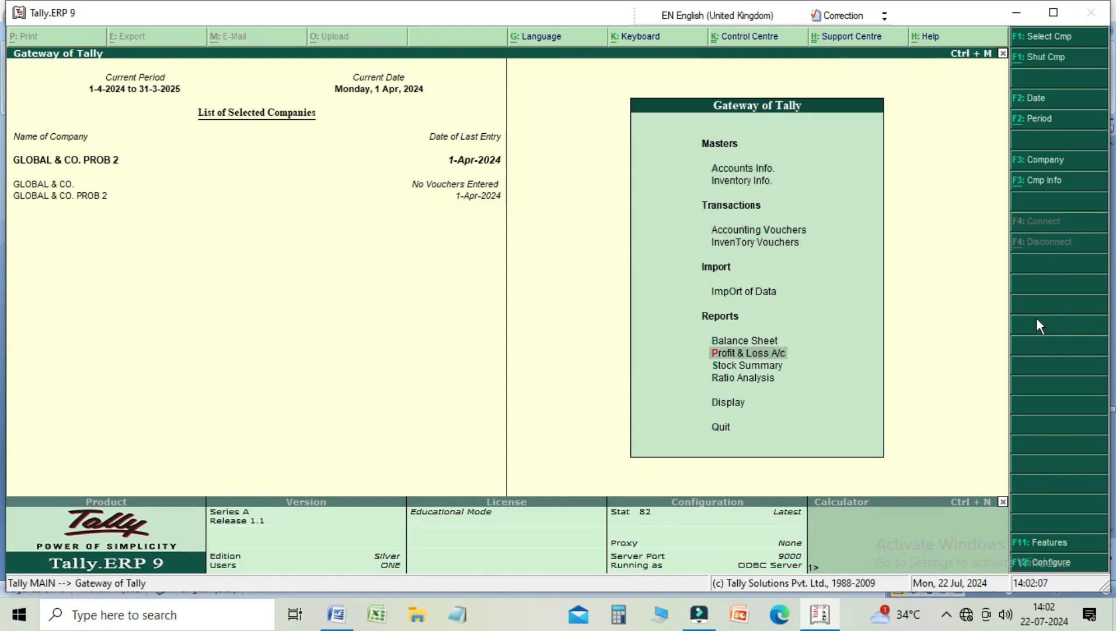
pyautogui.press('Down')
pyautogui.press('Down')
pyautogui.press('Down')
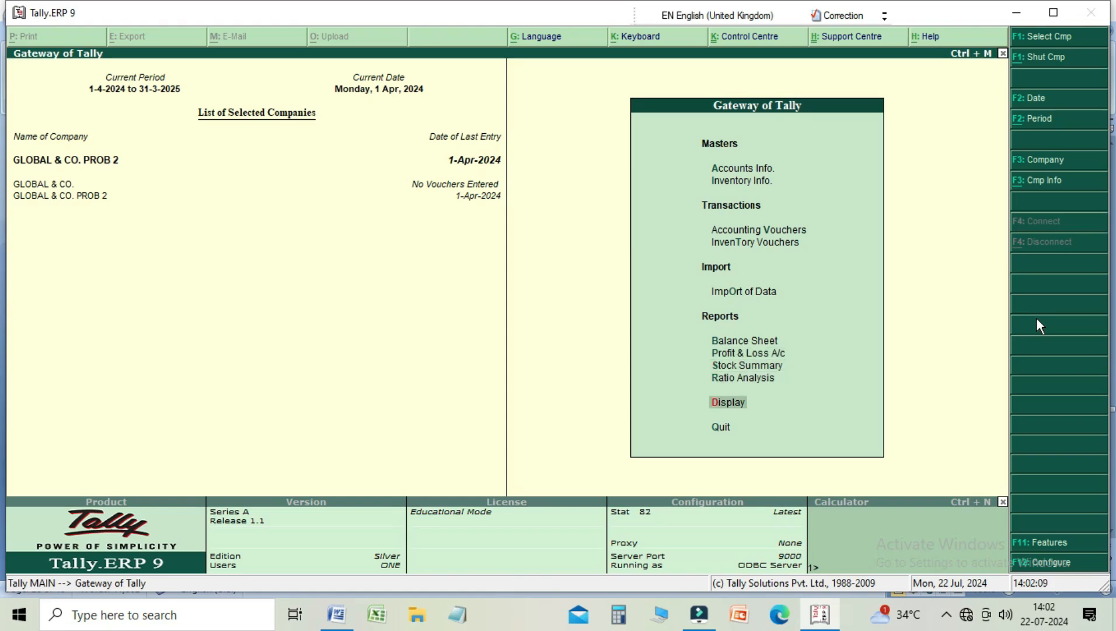
pyautogui.press('Return')
pyautogui.press('Down')
pyautogui.press('Down')
pyautogui.press('Return')
pyautogui.press('Down')
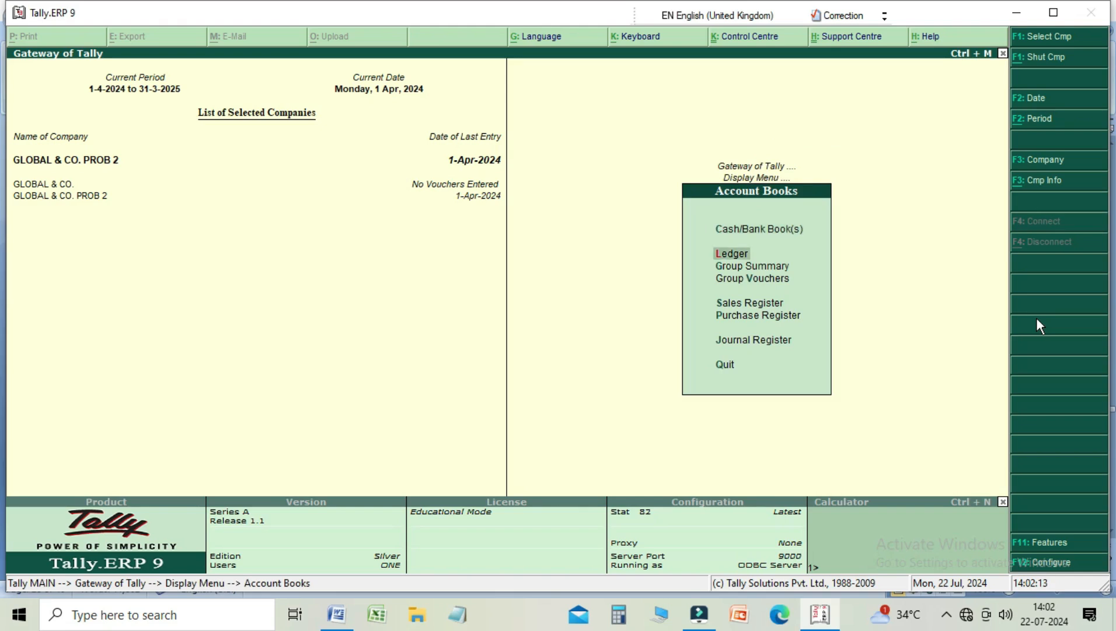
pyautogui.press('Return')
# Open the ledger vouchers of the party account listed directly below PURCHASE RETURN A/C.
pyautogui.press('Down')
pyautogui.press('Down')
pyautogui.press('Down')
pyautogui.press('Down')
pyautogui.press('Down')
pyautogui.press('Down')
pyautogui.press('Down')
pyautogui.press('Down')
pyautogui.press('Down')
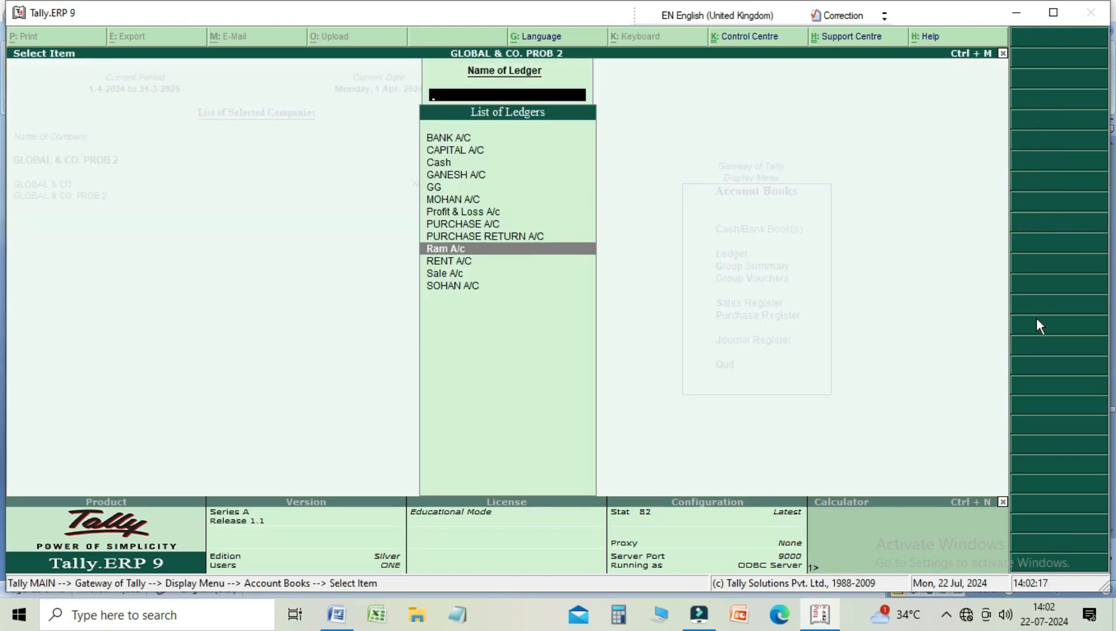
pyautogui.press('Return')
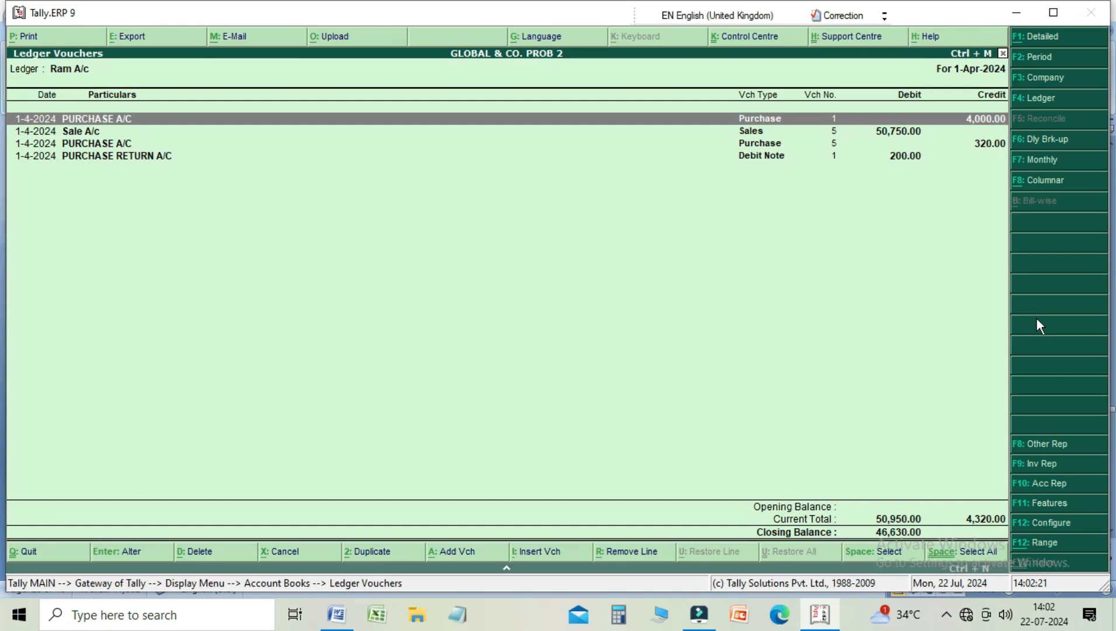
# Inspect Purchase voucher no. 5 from the party's ledger and quit it without changes.
pyautogui.press('Down')
pyautogui.press('Up')
pyautogui.press('Down')
pyautogui.press('Down')
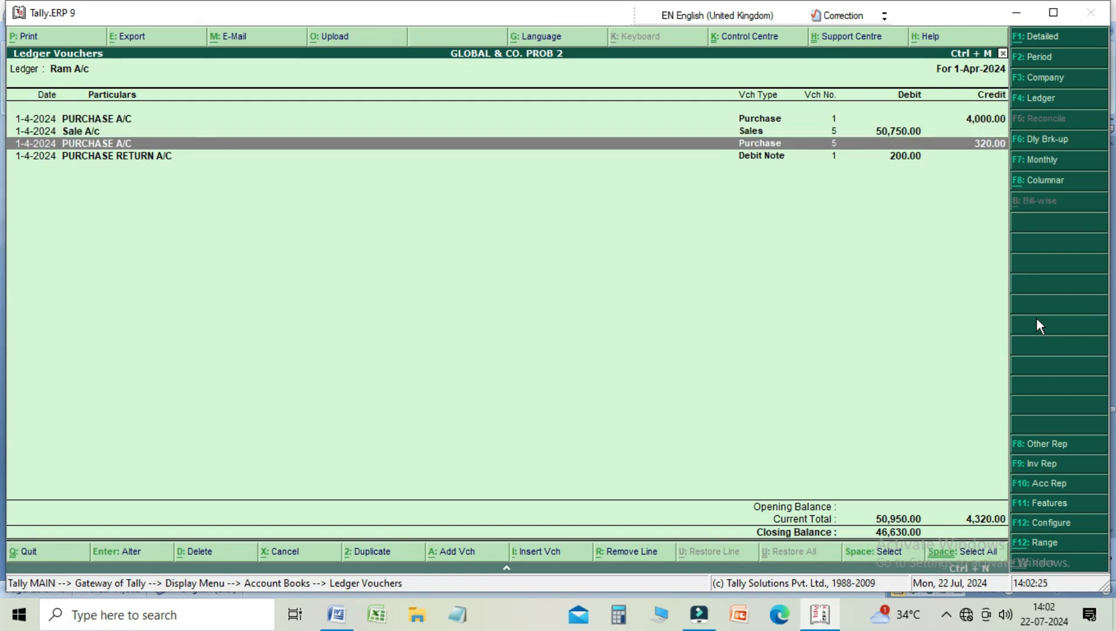
pyautogui.press('Return')
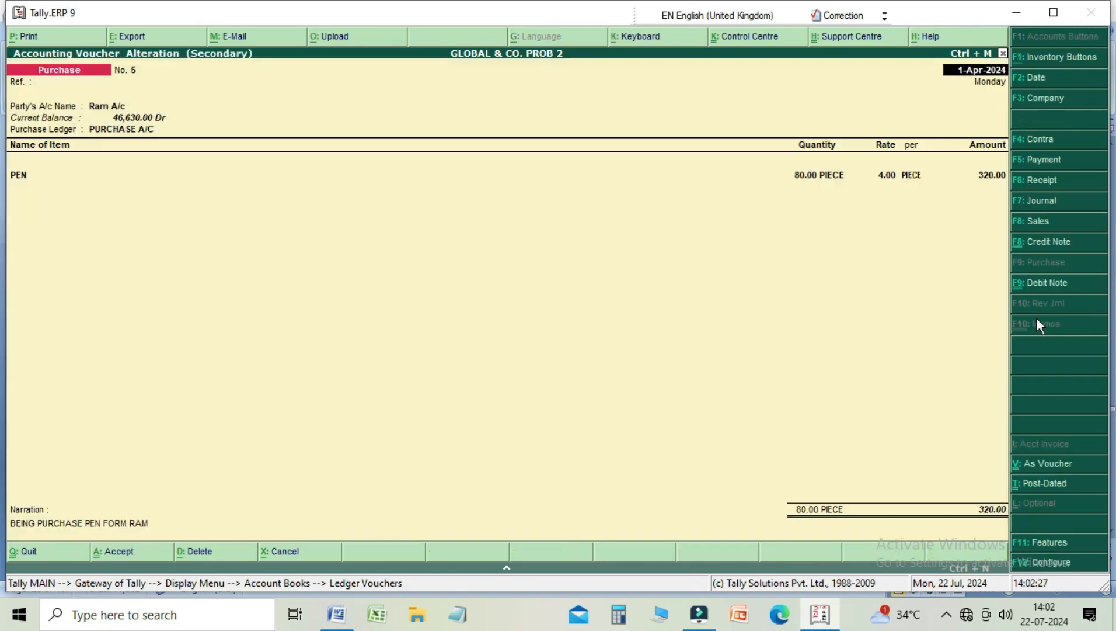
pyautogui.press('Escape')
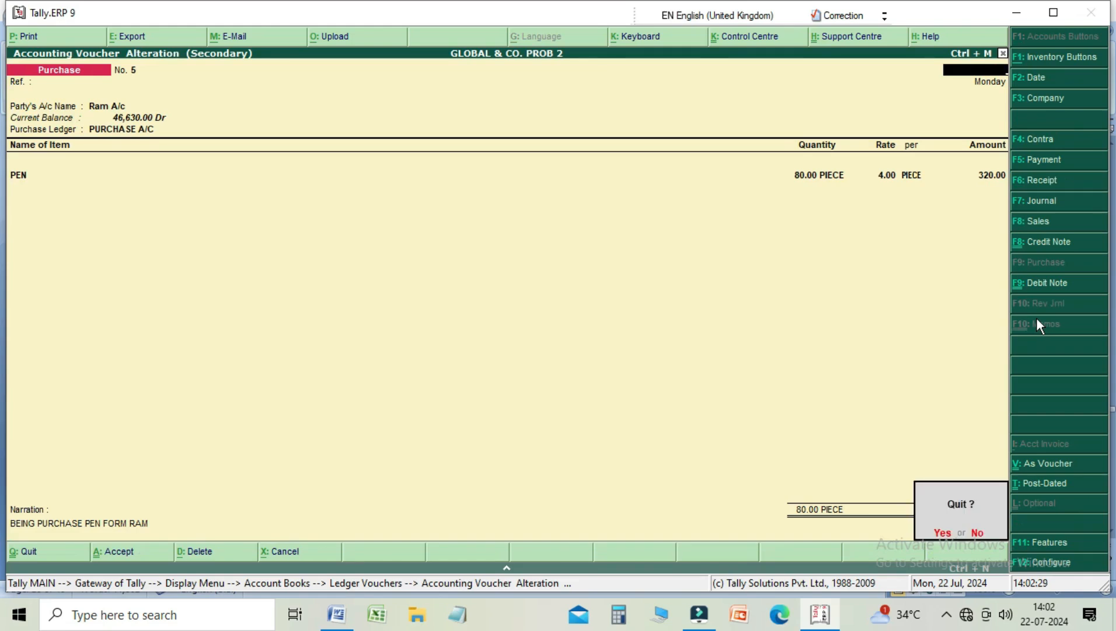
pyautogui.press('y')
# Inspect Debit Note no. 1 from the party's ledger, quit it without changes, and return to the Gateway of Tally.
pyautogui.press('Down')
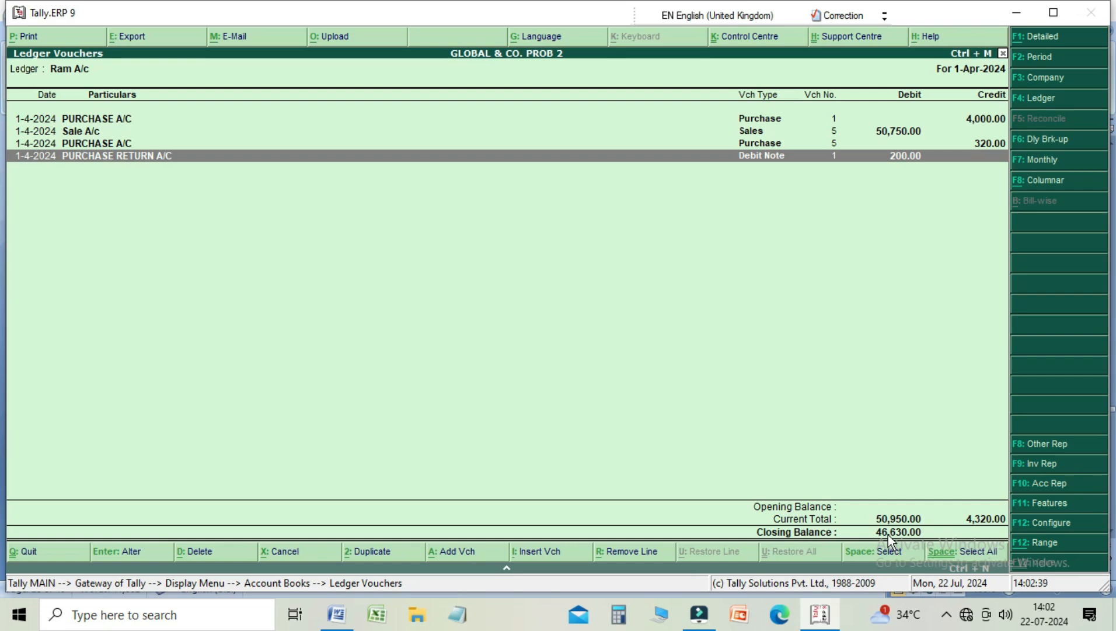
pyautogui.press('Return')
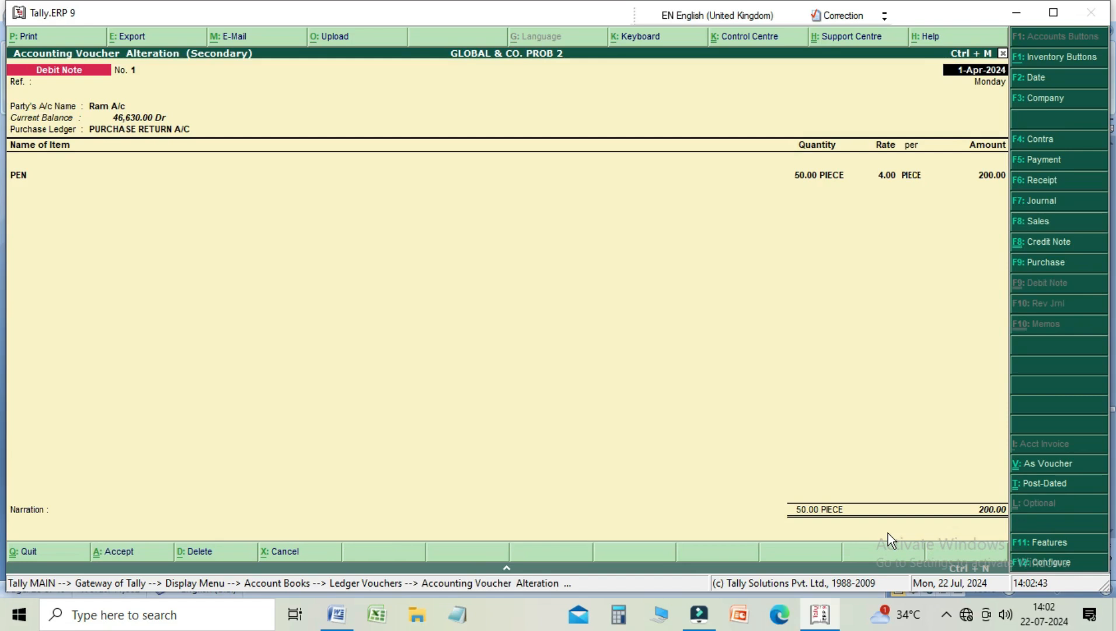
pyautogui.press('Escape')
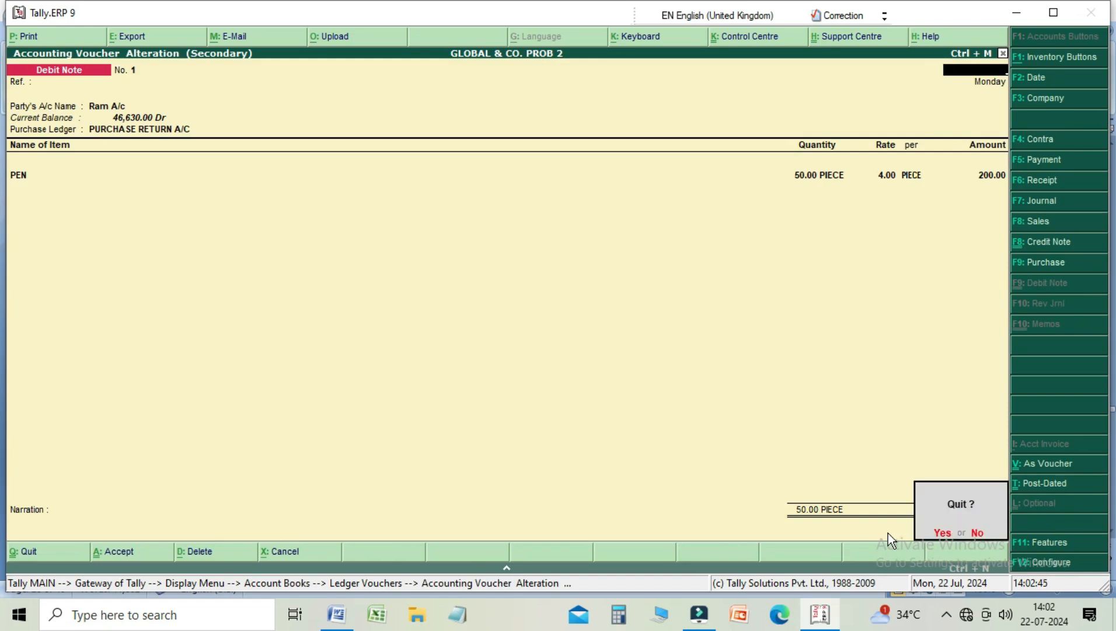
pyautogui.press('y')
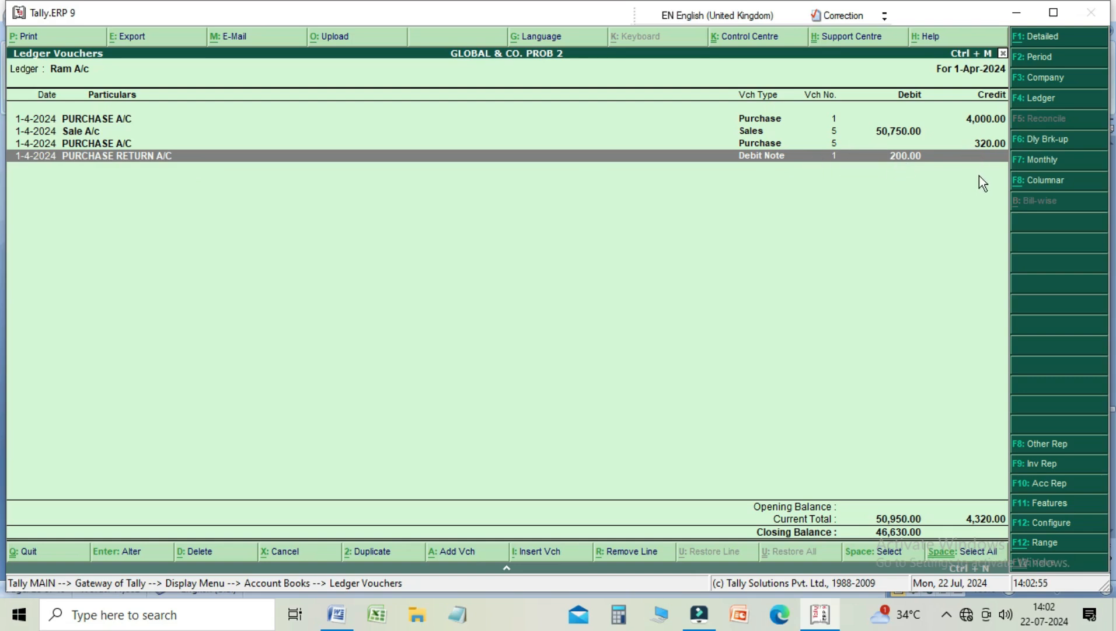
pyautogui.press('Escape')
pyautogui.press('Escape')
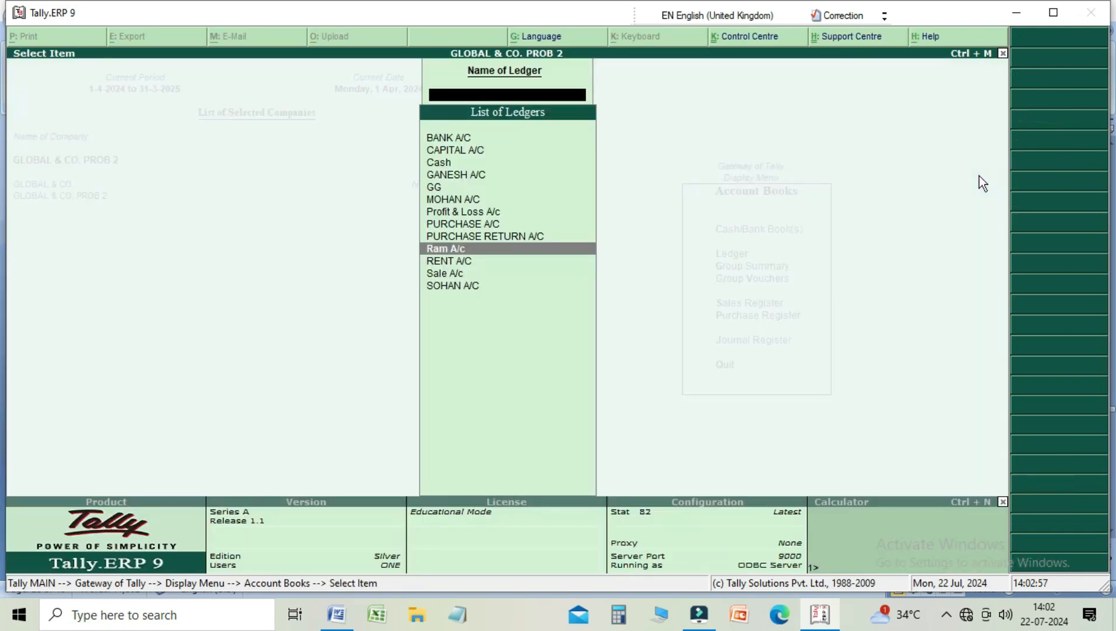
pyautogui.press('Escape')
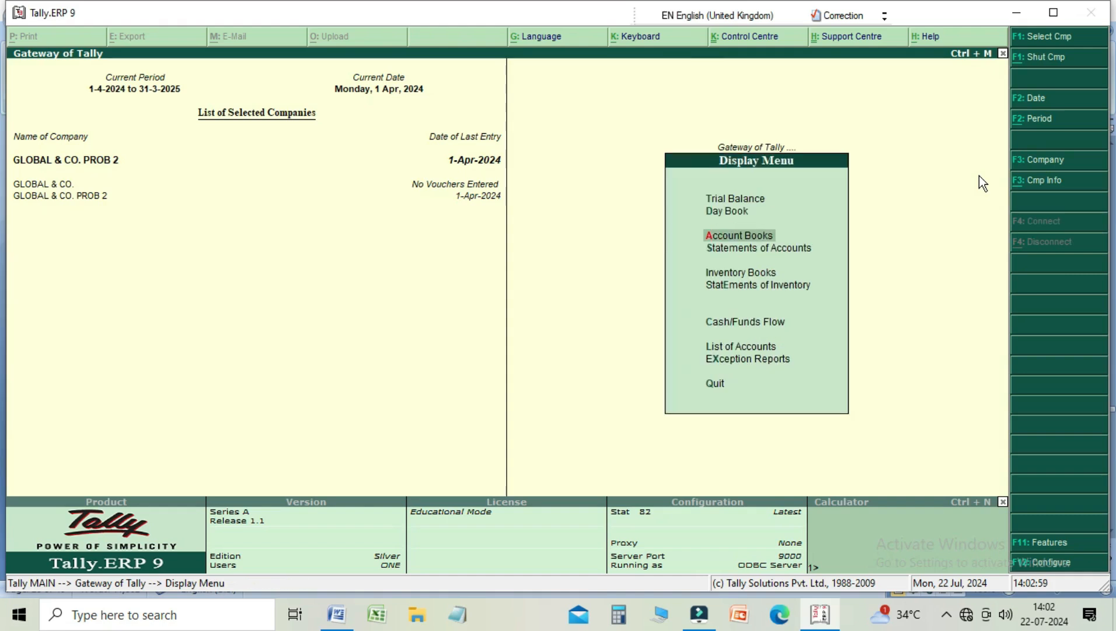
pyautogui.press('Escape')
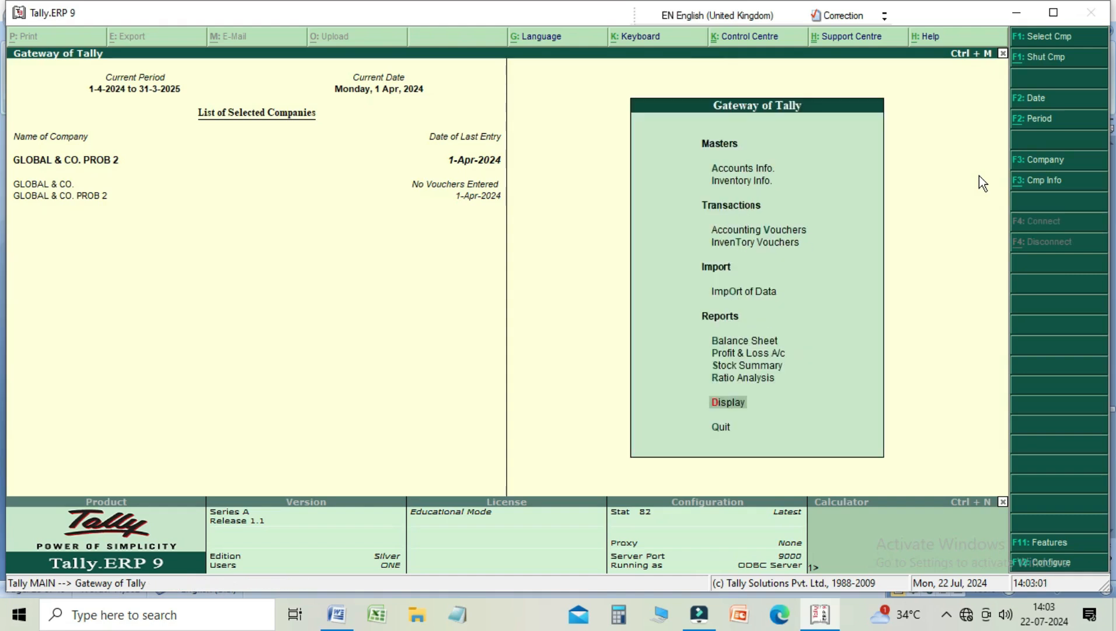
# Open the Profit & Loss A/c and drill into Purchase Accounts to compare PURCHASE A/C with PURCHASE RETURN A/C.
pyautogui.press('Up')
pyautogui.press('Up')
pyautogui.press('Up')
pyautogui.press('Return')
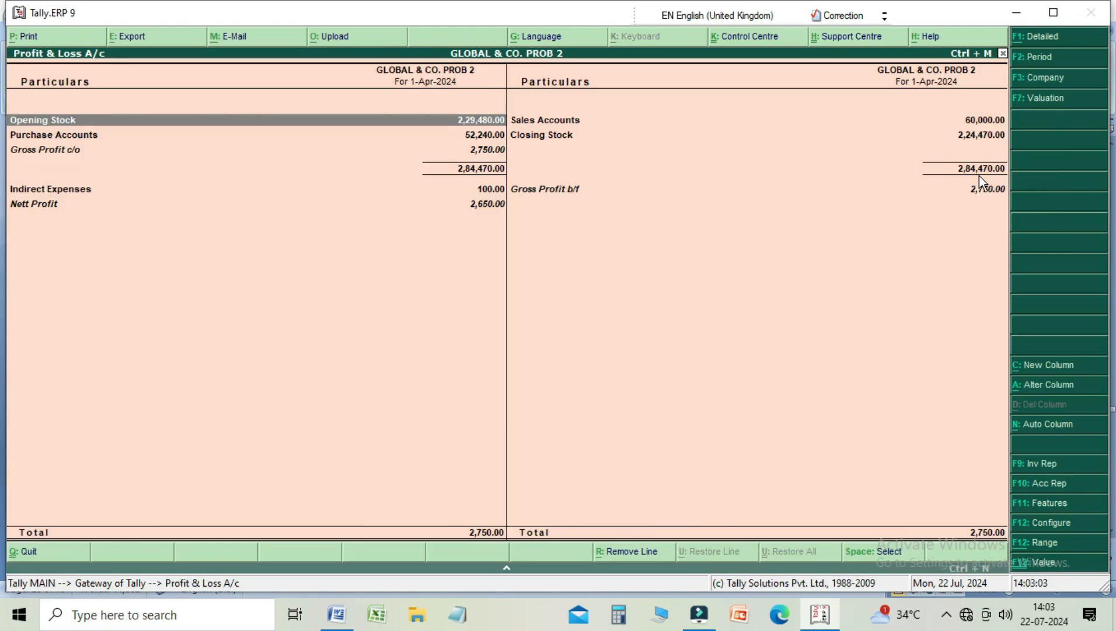
pyautogui.press('Down')
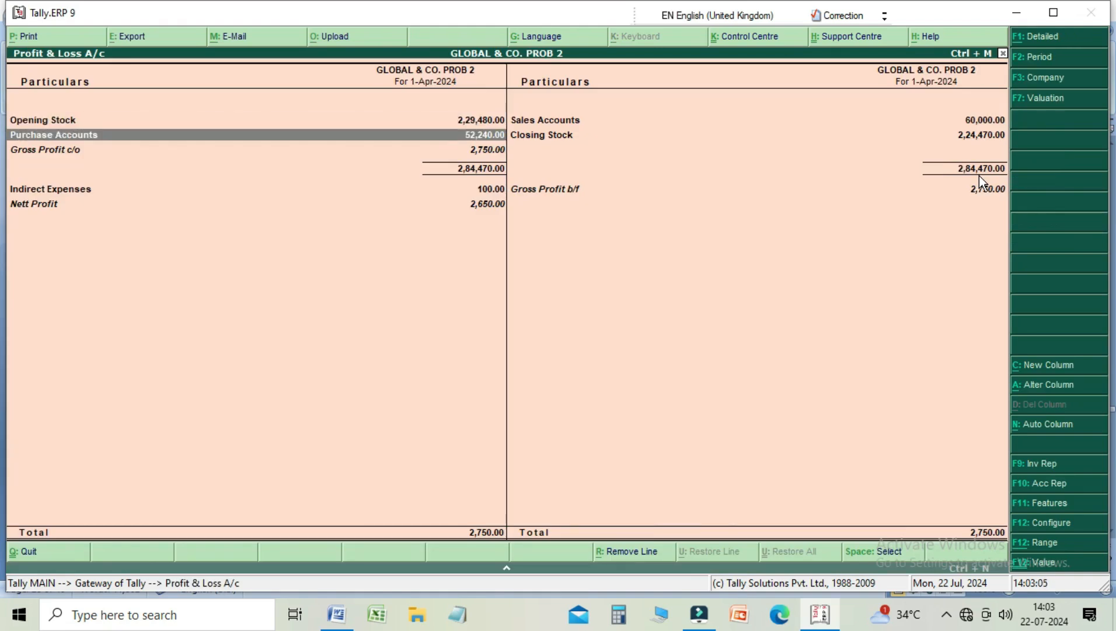
pyautogui.press('Return')
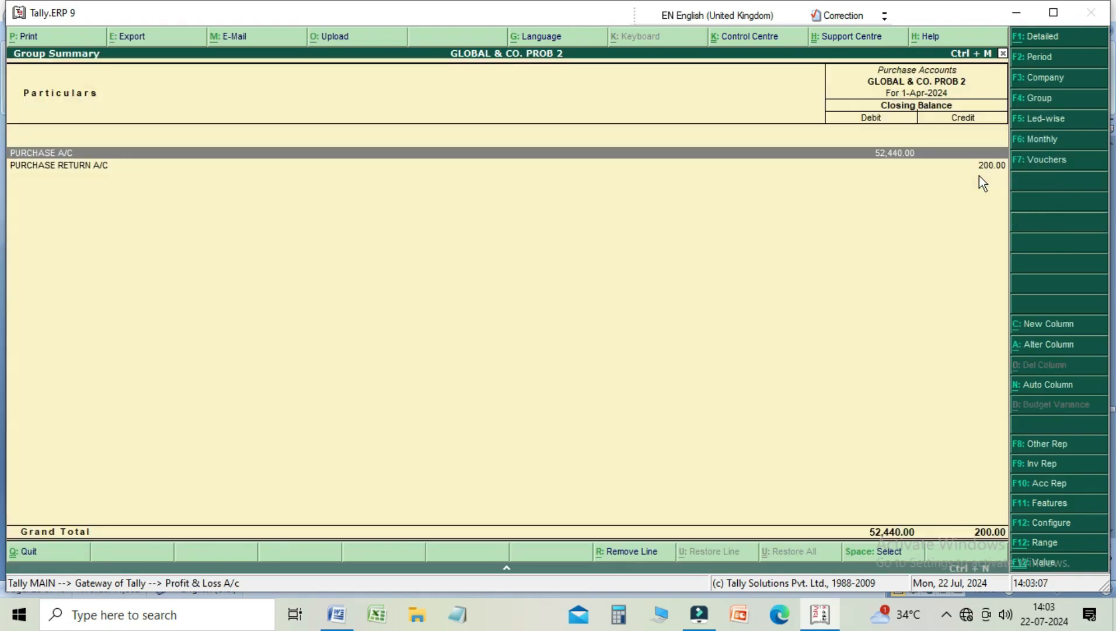
pyautogui.press('Down')
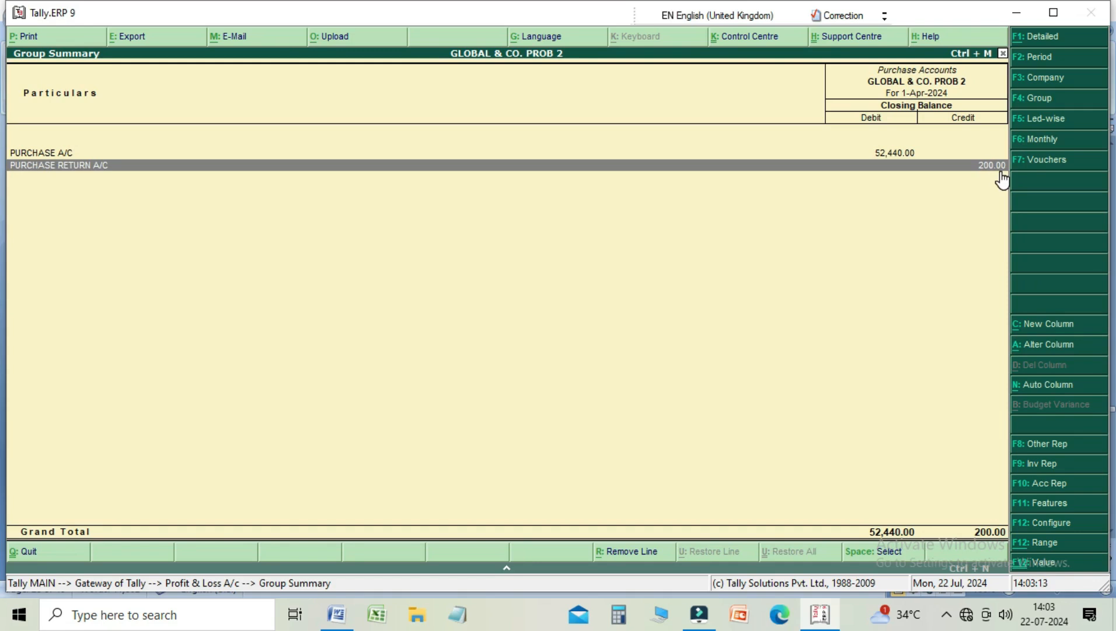
pyautogui.press('Up')
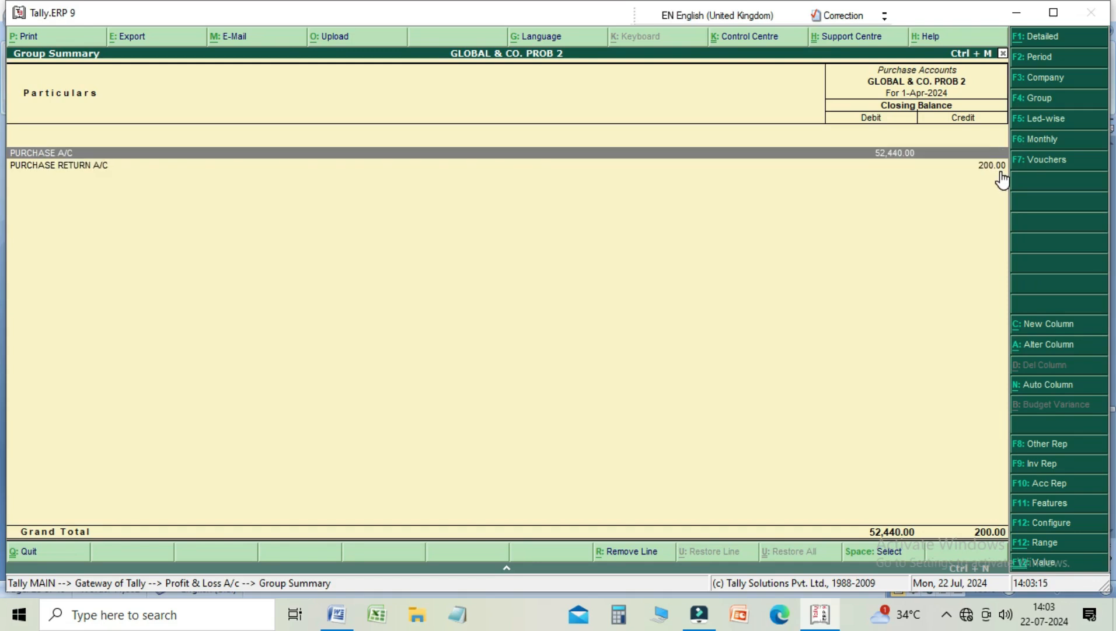
# Review PURCHASE A/C's April vouchers, look into Purchase voucher no. 1, and return to the Purchase Accounts group summary.
pyautogui.press('Return')
pyautogui.press('Return')
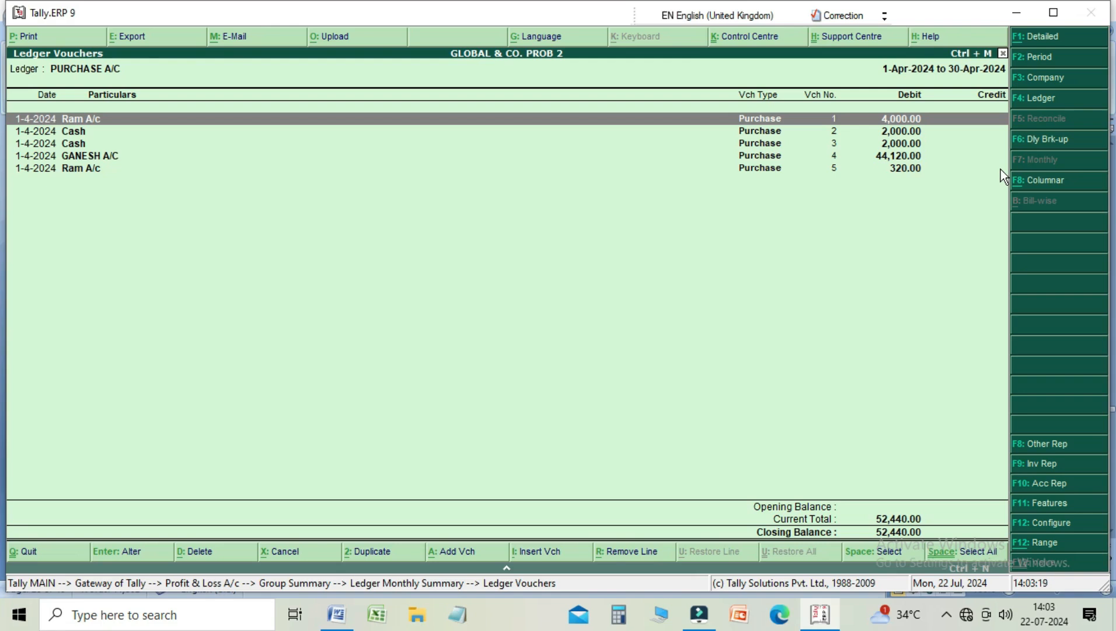
pyautogui.press('Return')
pyautogui.press('Escape')
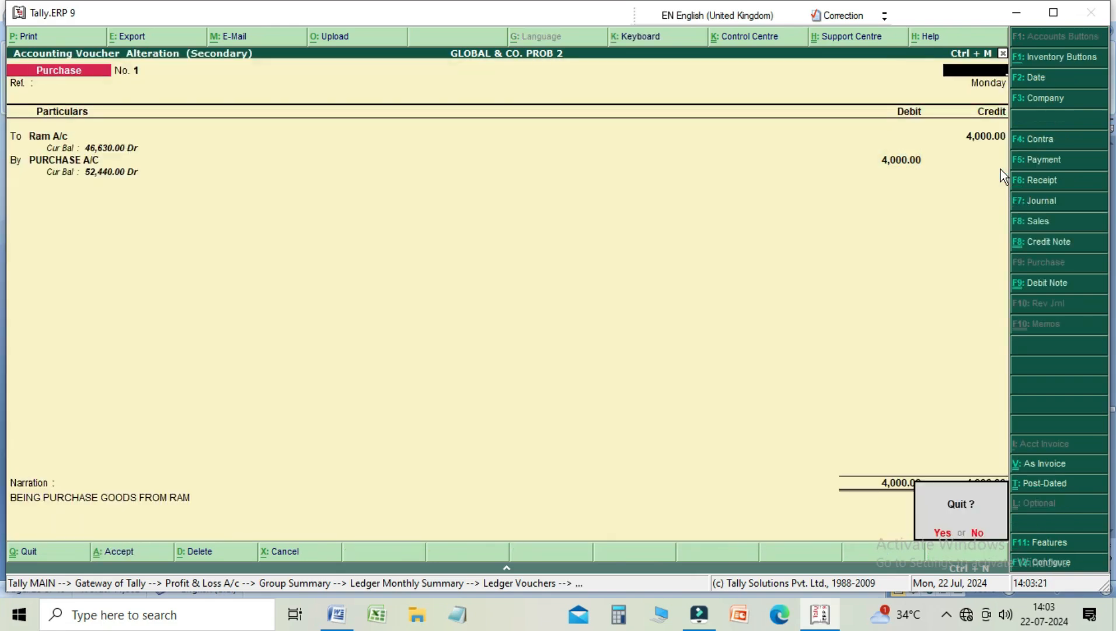
pyautogui.press('y')
pyautogui.press('Escape')
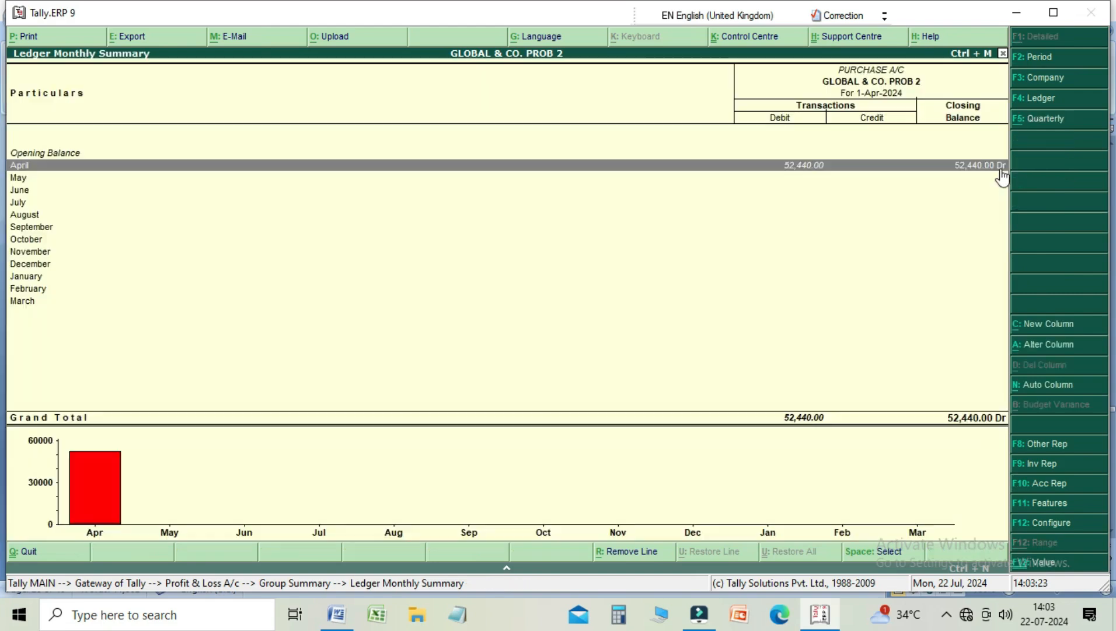
pyautogui.press('Escape')
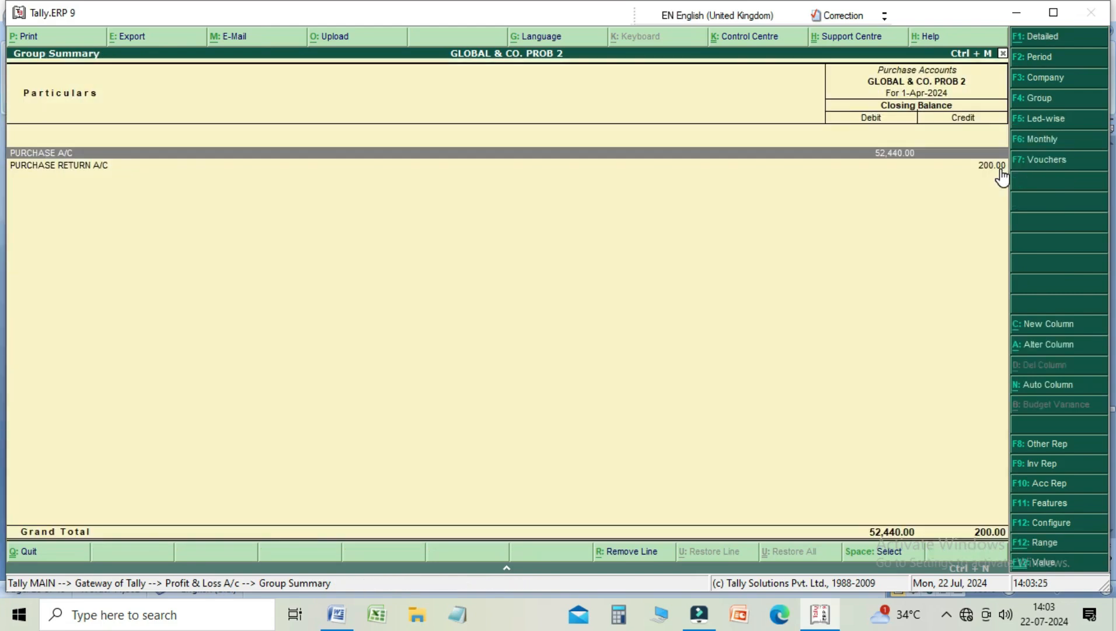
# Review the April vouchers of PURCHASE RETURN A/C and return to the Gateway of Tally.
pyautogui.press('Down')
pyautogui.press('Return')
pyautogui.press('Return')
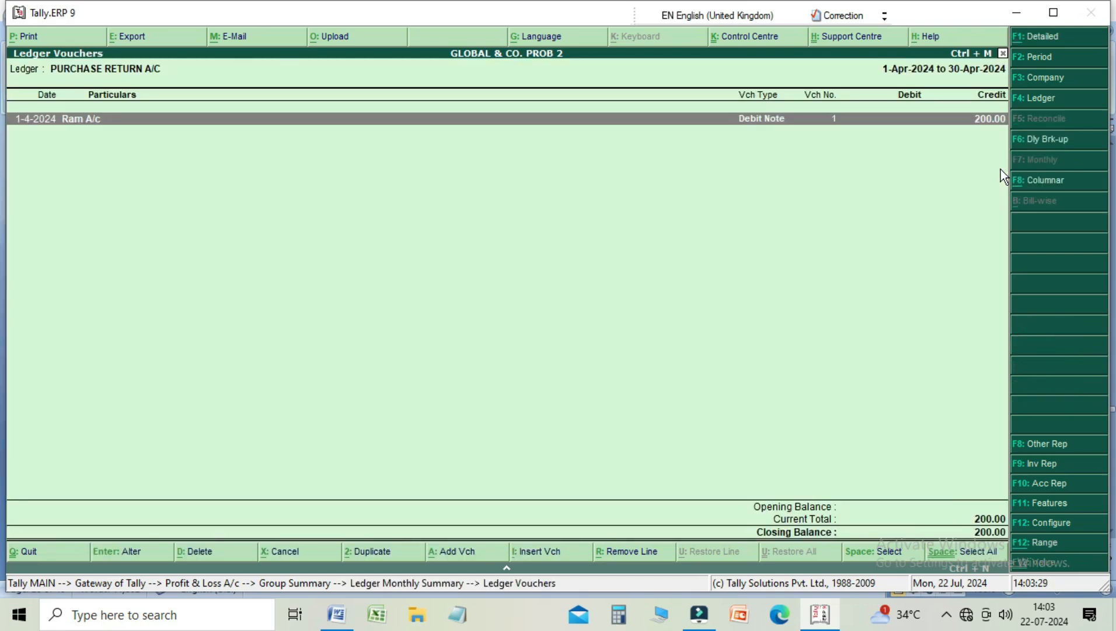
pyautogui.press('Escape')
pyautogui.press('Escape')
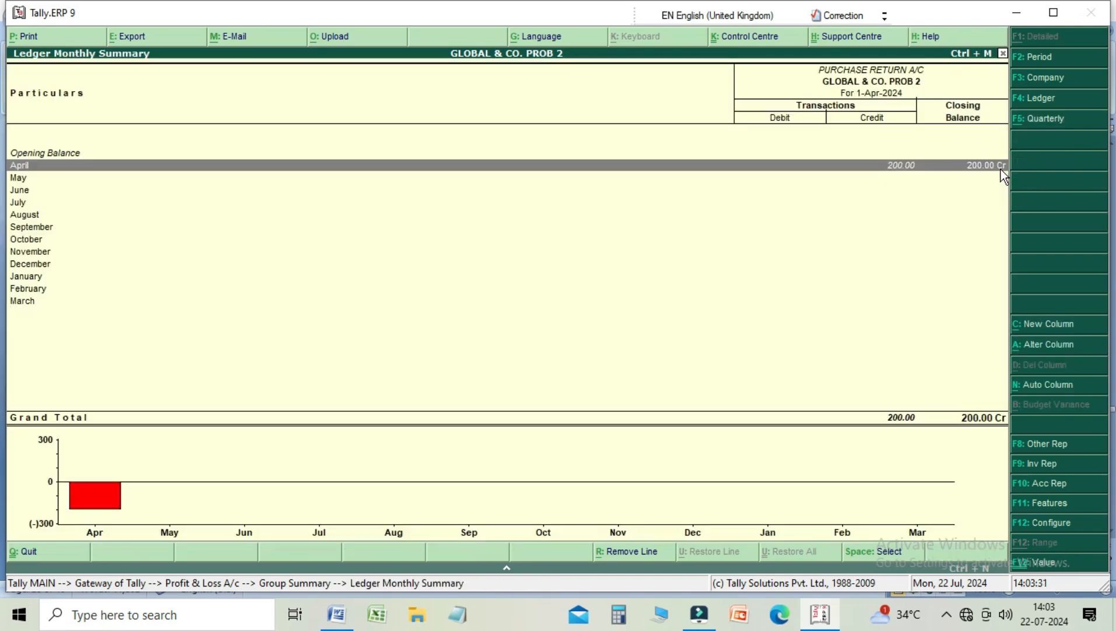
pyautogui.press('Escape')
pyautogui.press('Escape')
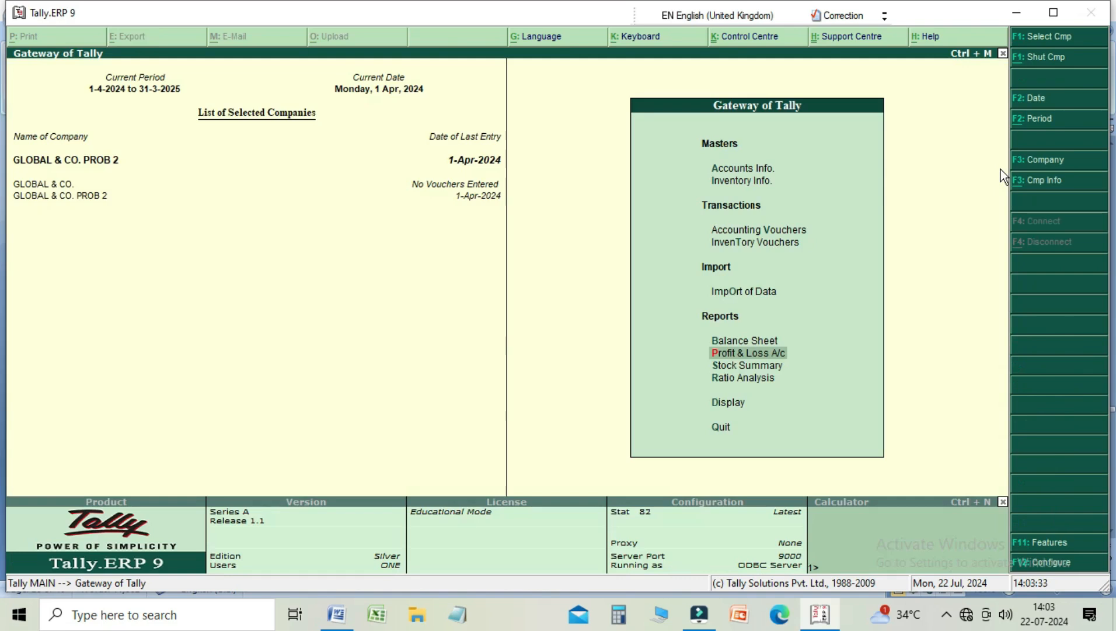
# Open the Stock Summary and drill into the April stock vouchers of the item PEN.
pyautogui.press('Return')
pyautogui.press('Down')
pyautogui.press('Down')
pyautogui.press('Down')
pyautogui.press('Down')
pyautogui.press('Down')
pyautogui.press('Down')
pyautogui.press('Down')
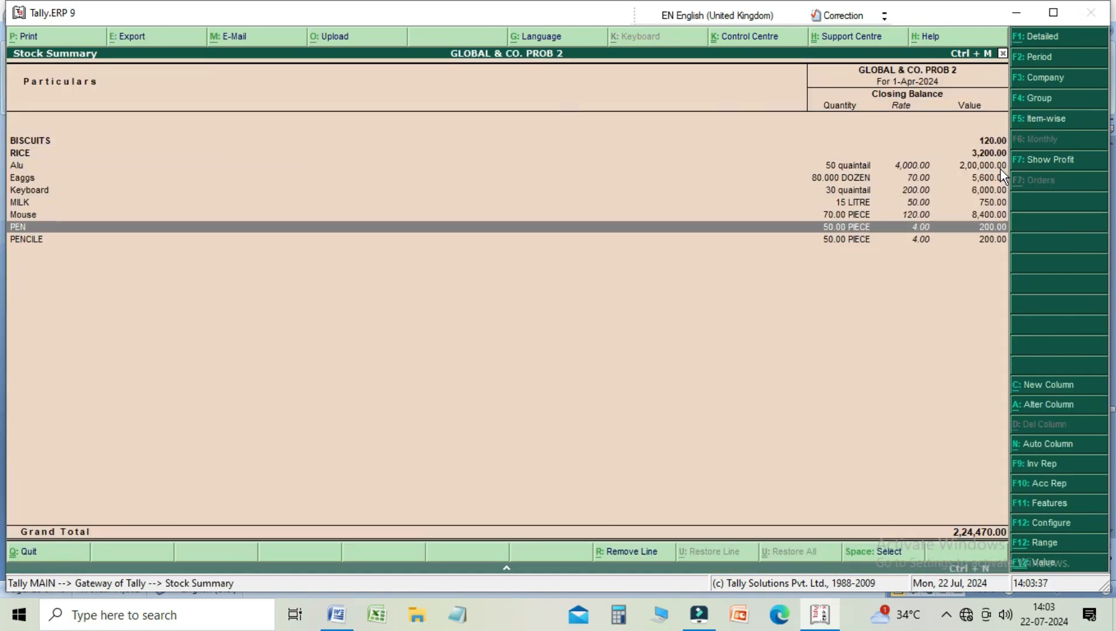
pyautogui.press('Return')
pyautogui.press('Return')
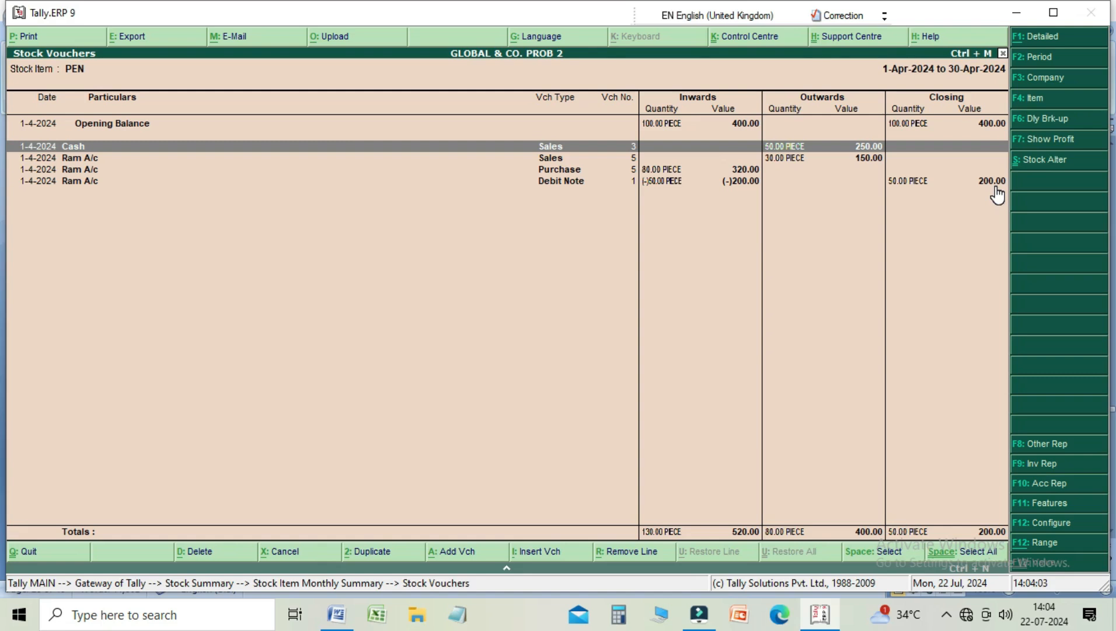
# Inspect Debit Note no. 1 from PEN's stock vouchers, quit it without changes, and return to the Gateway of Tally.
pyautogui.press('Down')
pyautogui.press('Down')
pyautogui.press('Down')
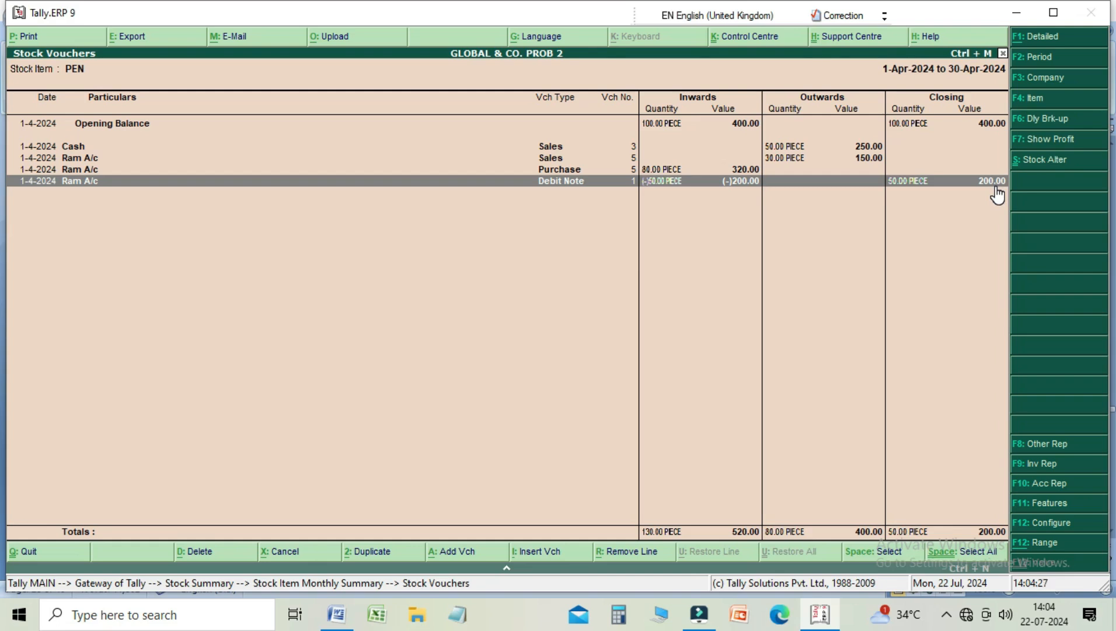
pyautogui.press('Return')
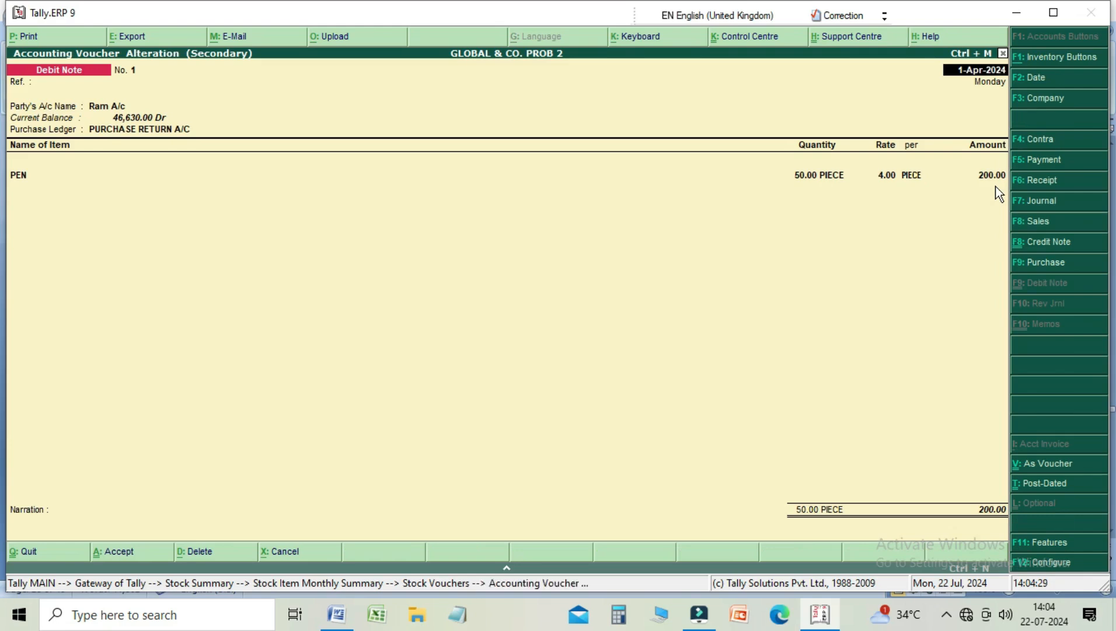
pyautogui.press('Escape')
pyautogui.press('Return')
pyautogui.press('Escape')
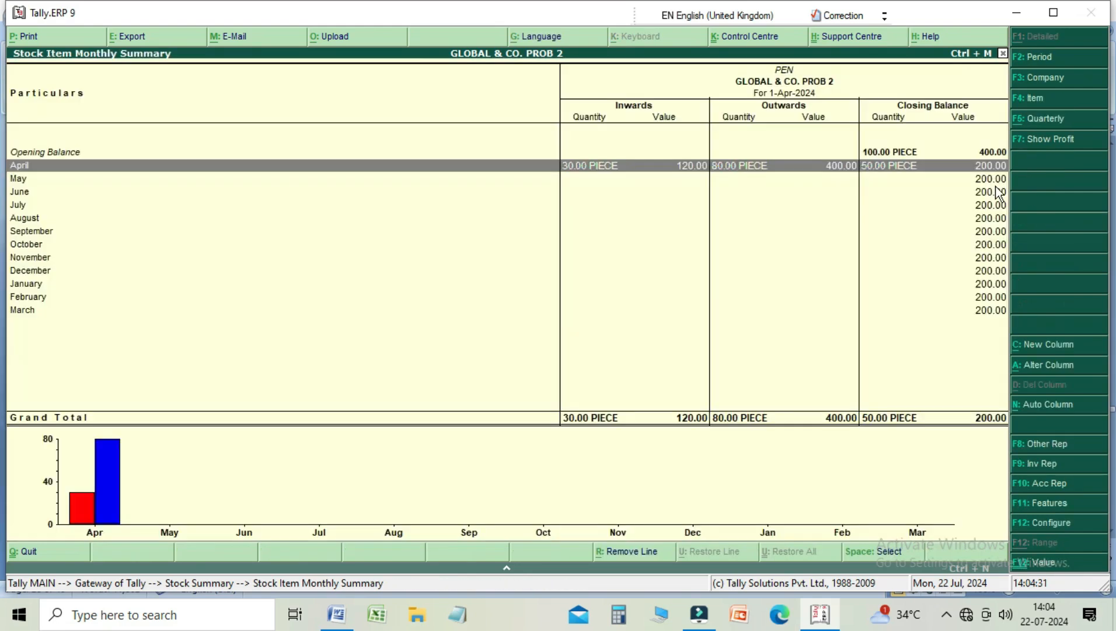
pyautogui.press('Escape')
pyautogui.press('Escape')
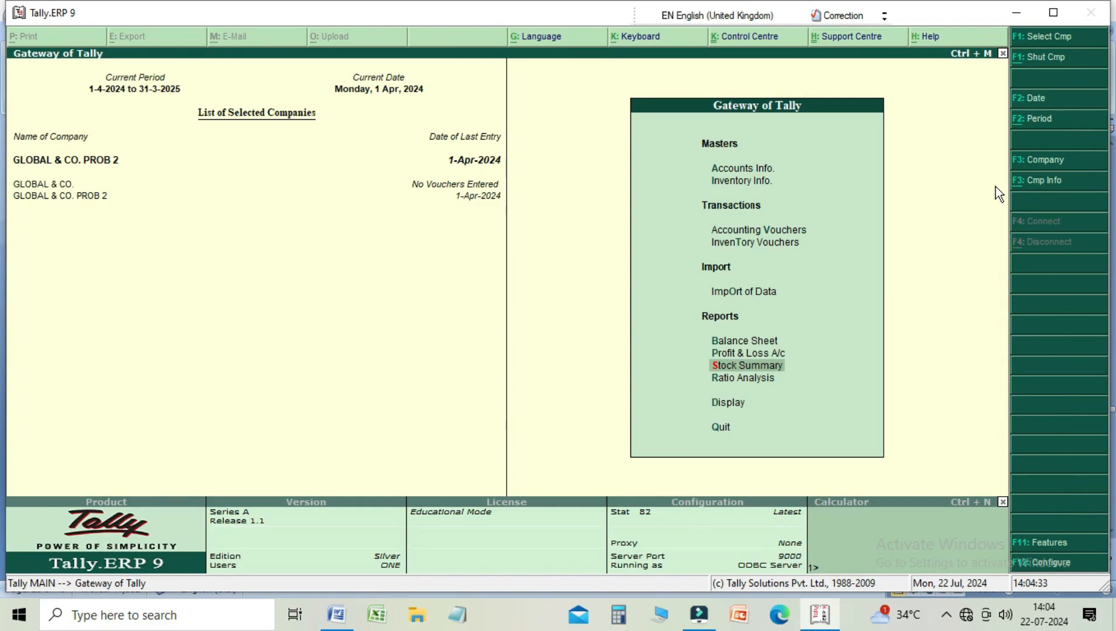